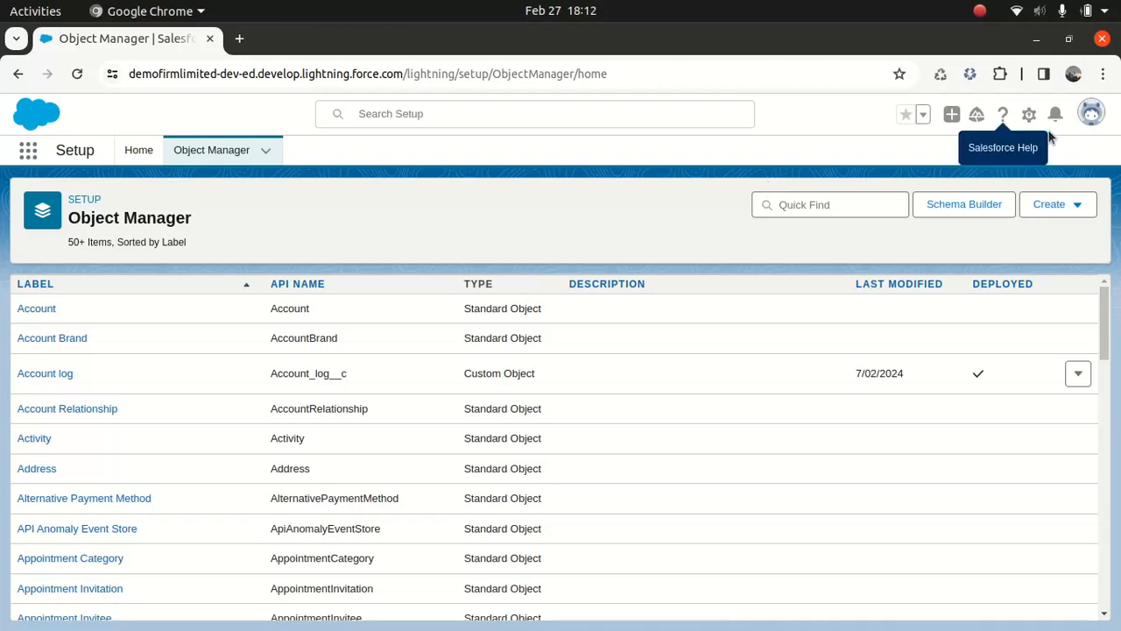
Step: Go from the Object Manager to the Setup home page
click(1029, 114)
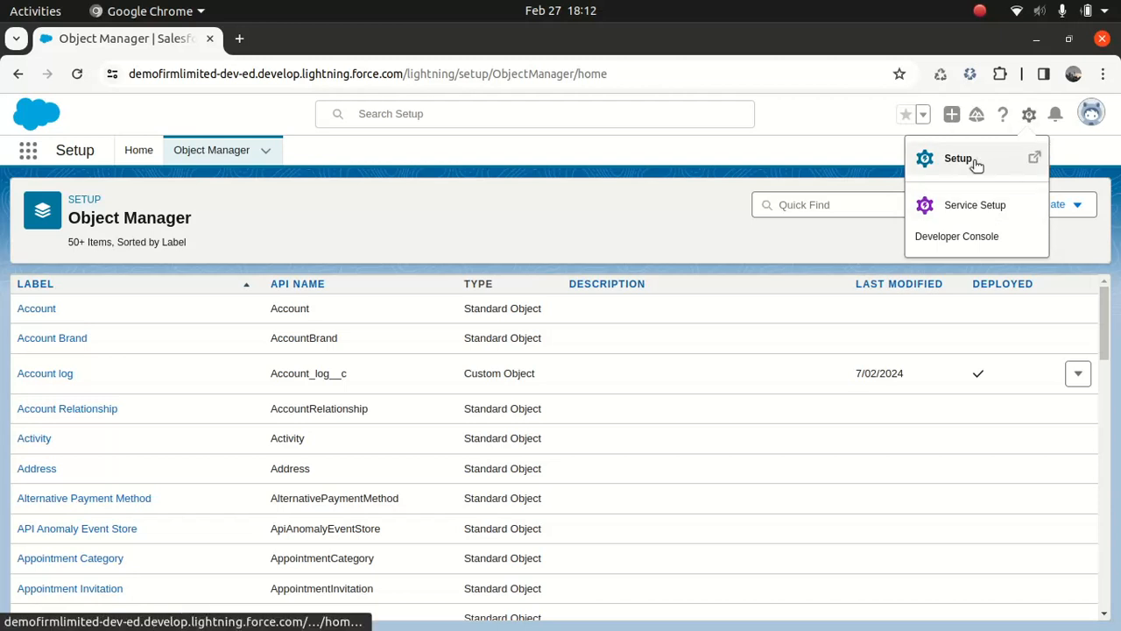
click(874, 169)
click(135, 149)
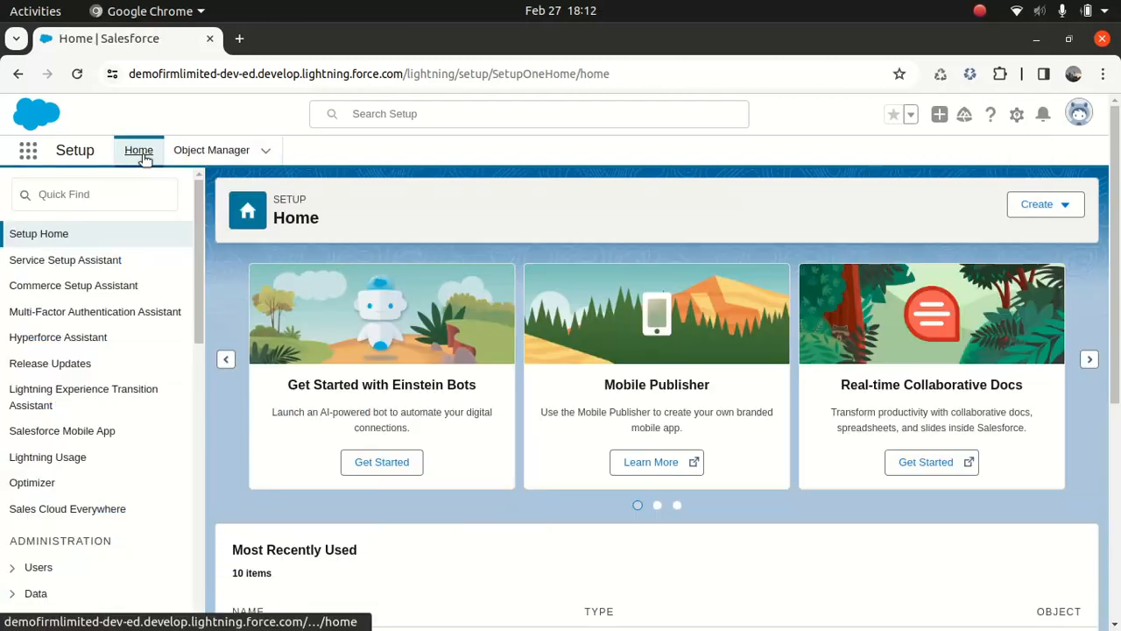
click(99, 201)
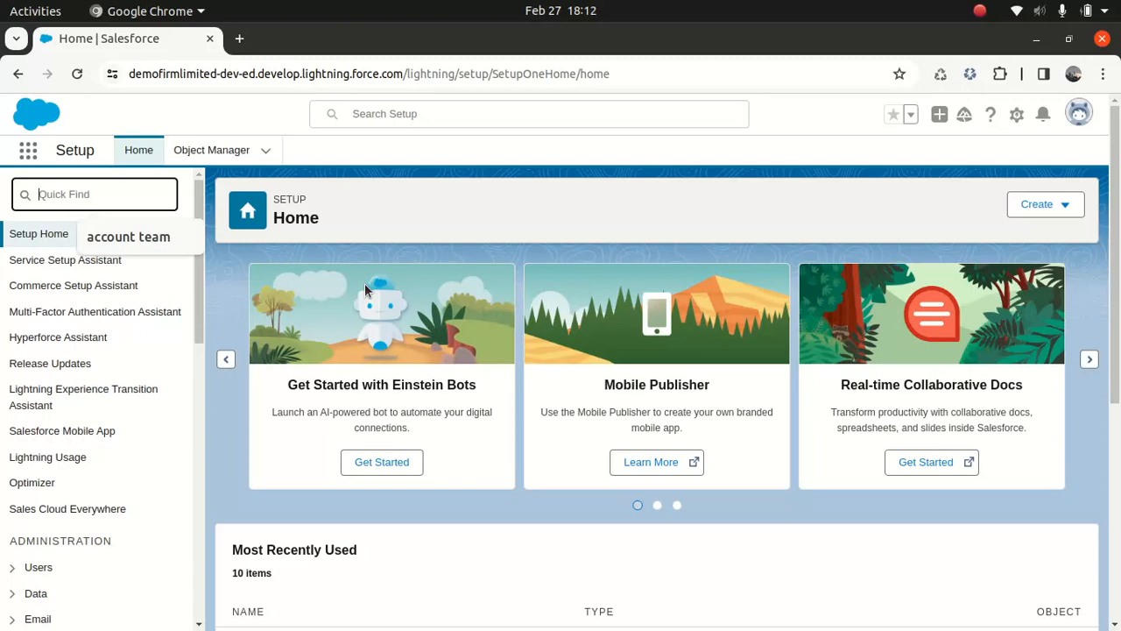
click(1017, 115)
click(13, 213)
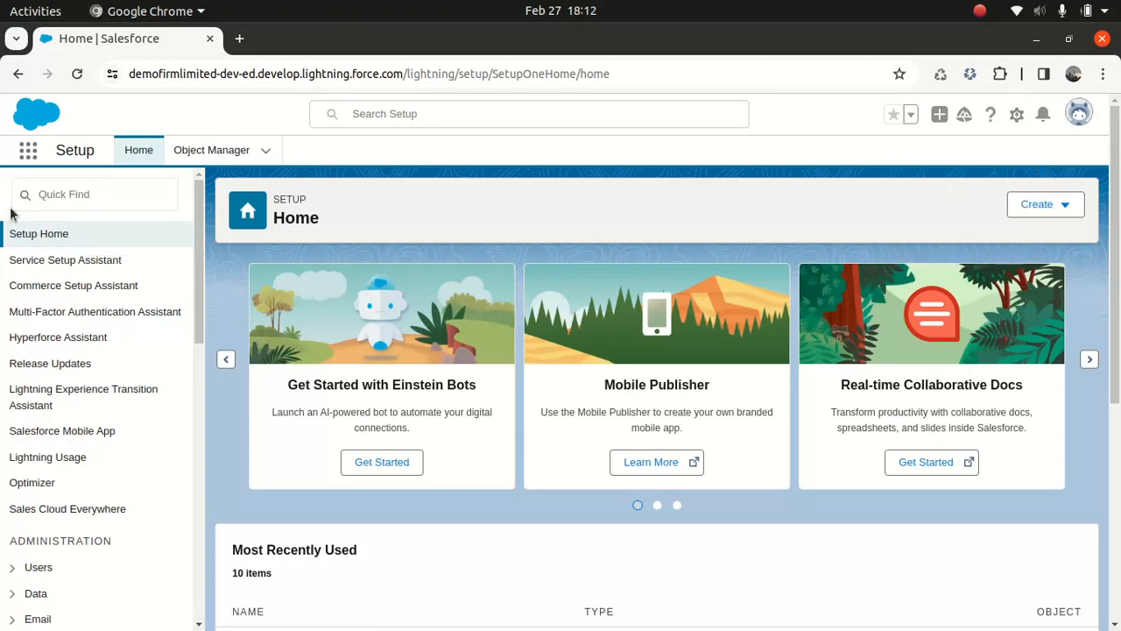
Step: Search Setup for "account team" and open the Account Teams page under Sales feature settings
click(75, 201)
text(accou)
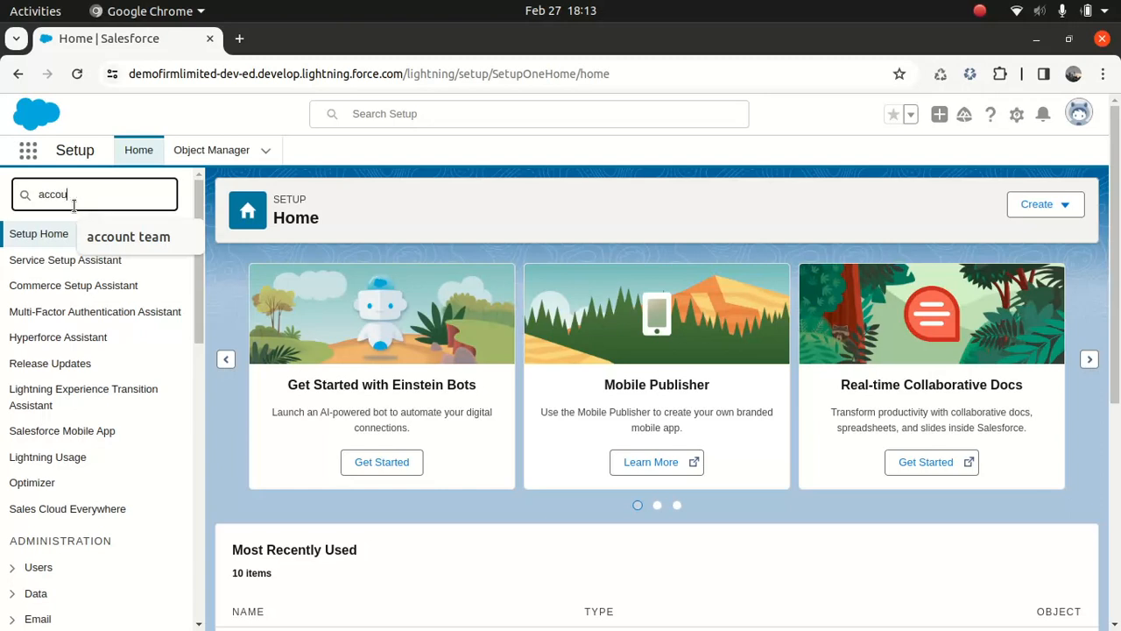
text(nt)
click(144, 226)
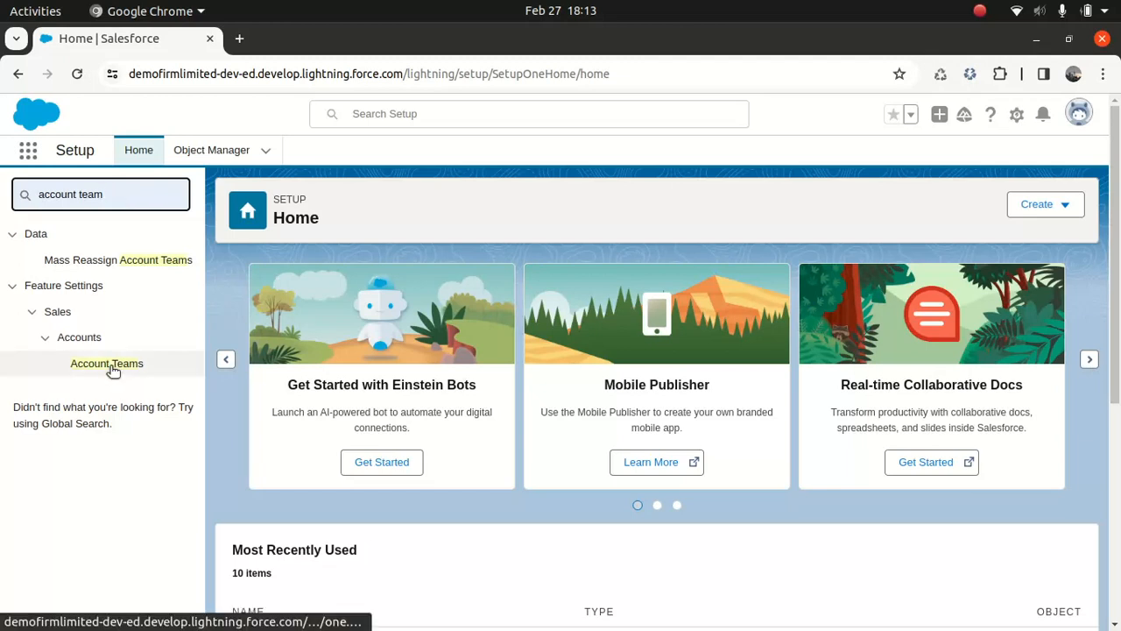
click(163, 371)
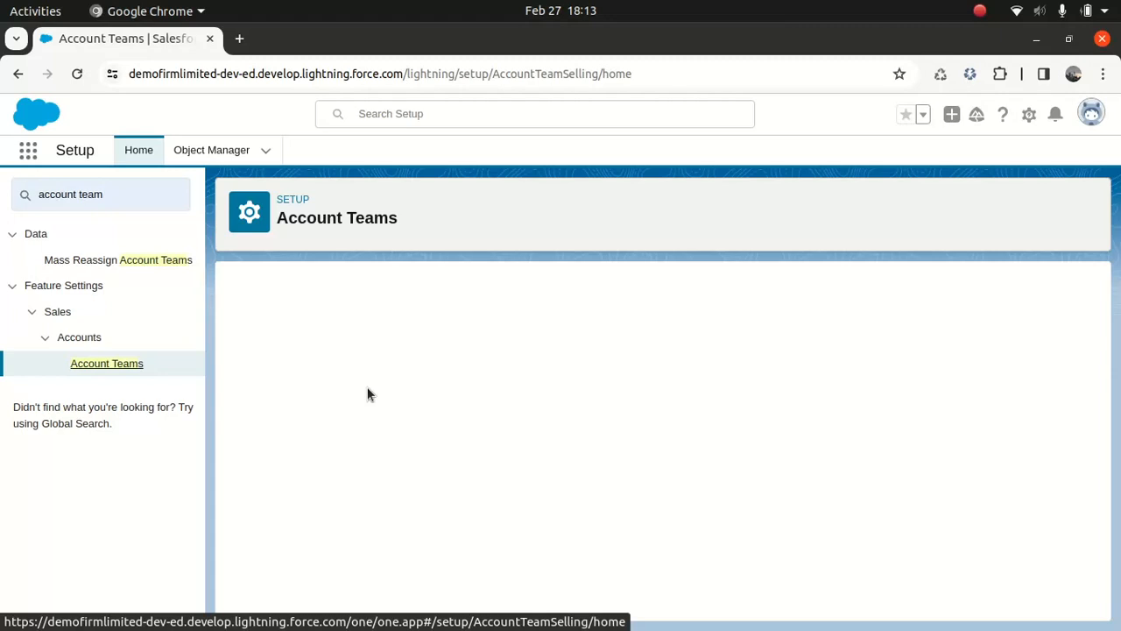
Step: Enable account teams and add their related list to all five account page layouts and to users' customized related lists
click(294, 363)
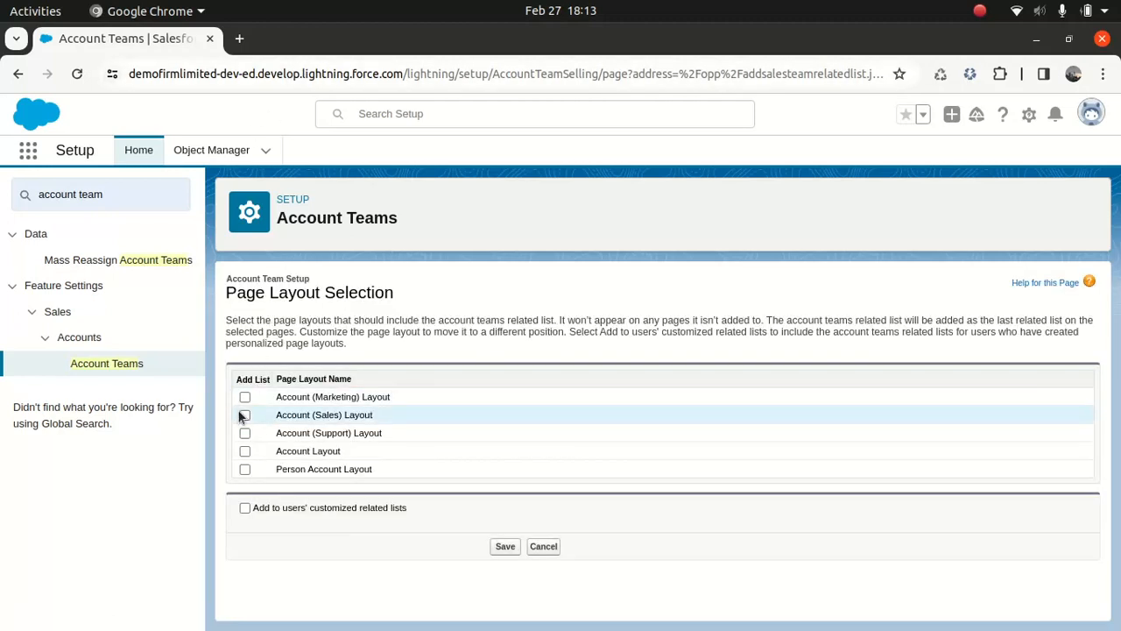
click(245, 397)
click(244, 414)
click(245, 433)
click(244, 451)
click(244, 470)
click(244, 508)
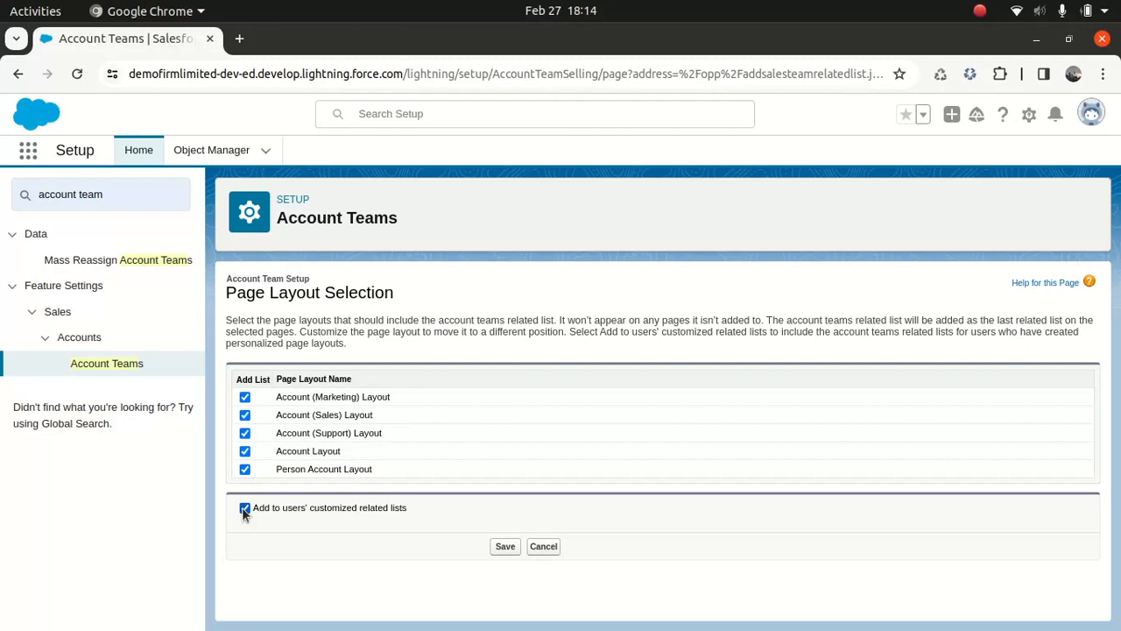
click(504, 546)
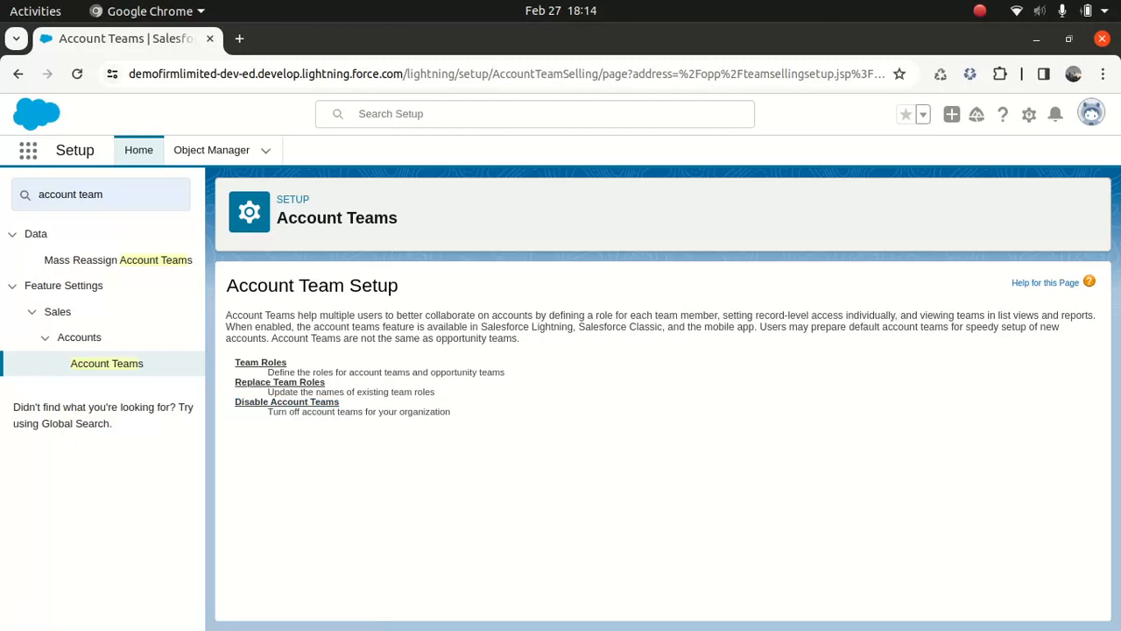
Step: Add "VP of sales" as a new team role picklist value and save it
click(296, 364)
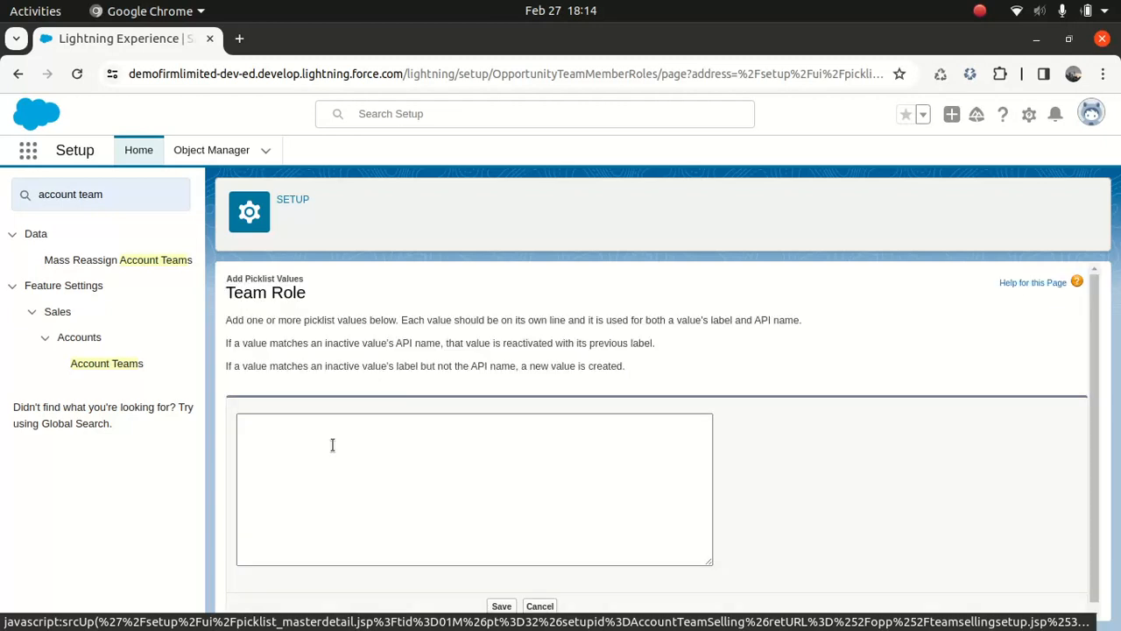
click(332, 445)
text(VP of sales)
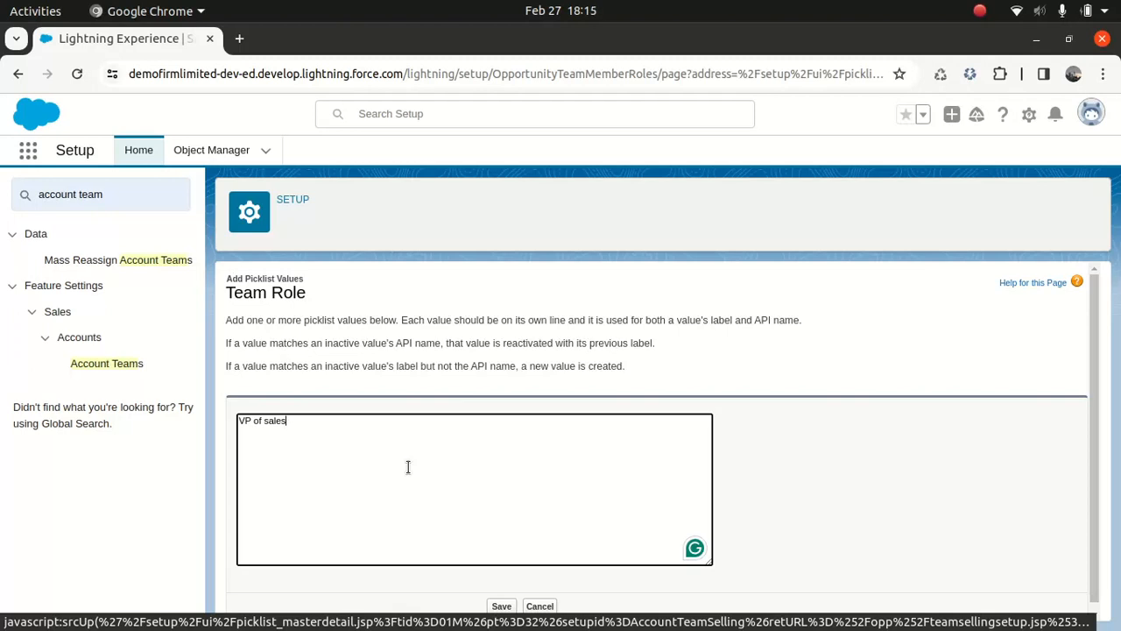
click(502, 606)
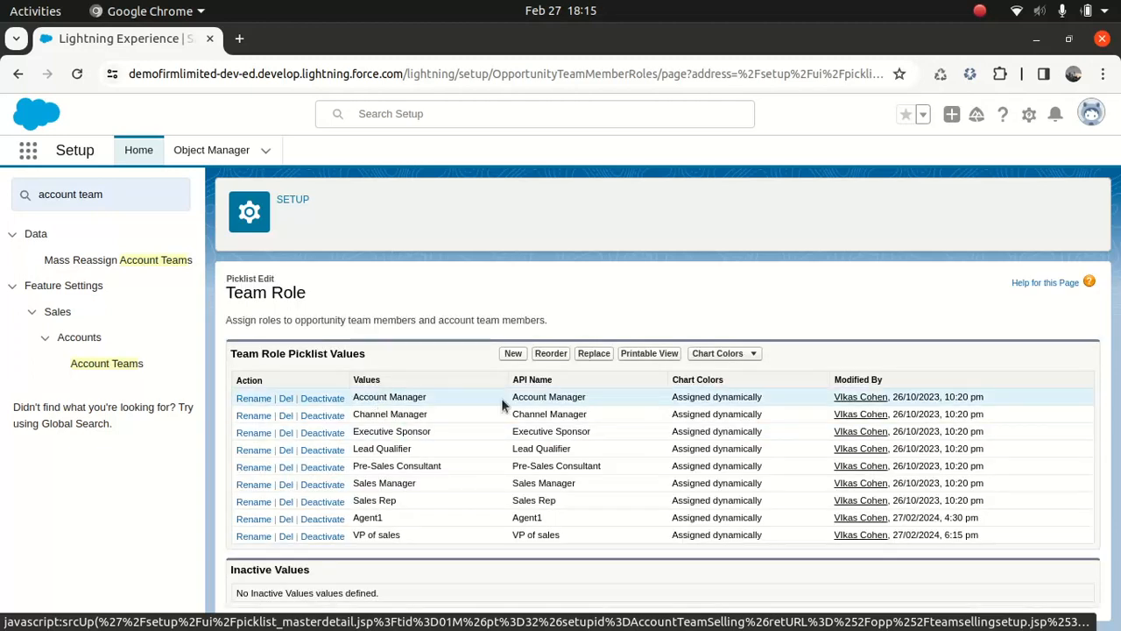
Step: View the form for replacing team role values, cancel it, and return to the Account Teams setup page
click(594, 353)
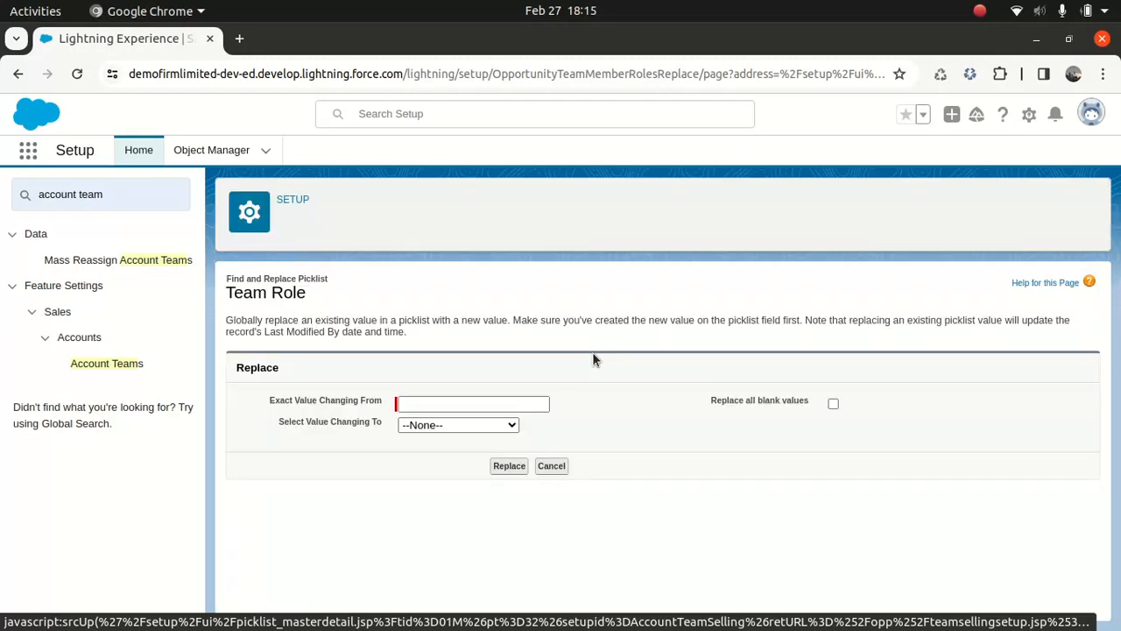
click(551, 466)
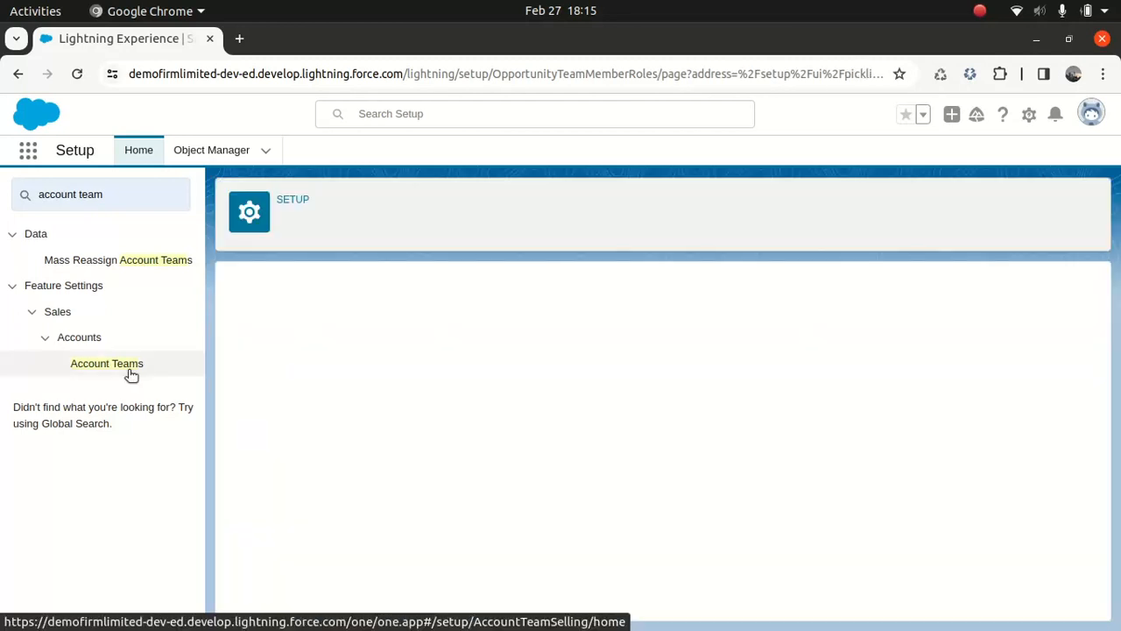
click(132, 368)
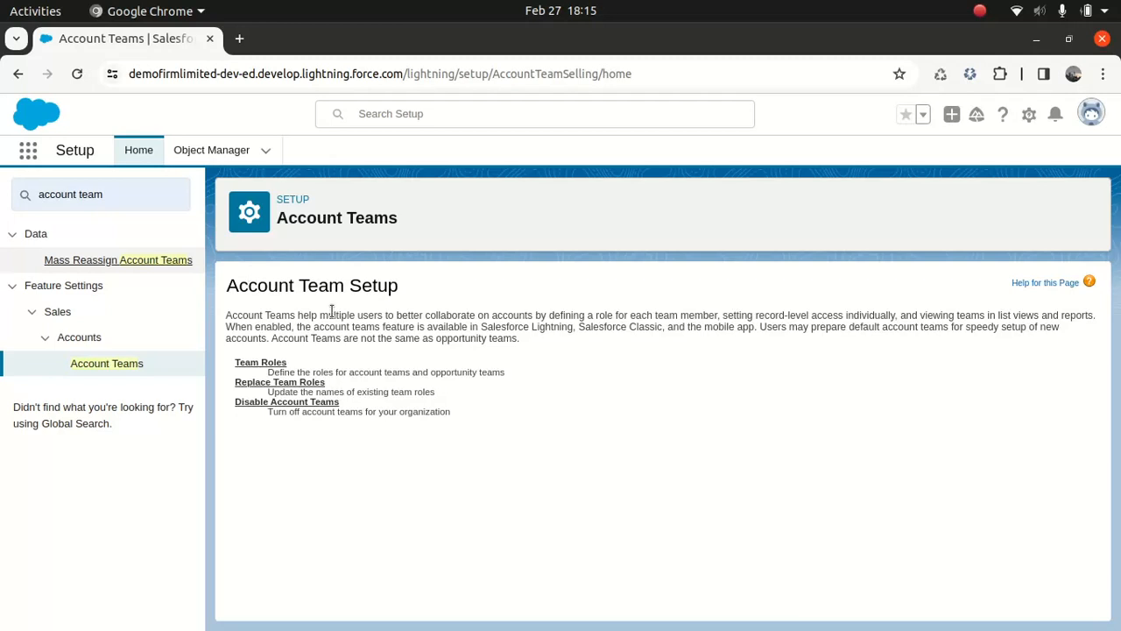
Step: Start a mass account team reassignment that adds a member, leave the account filters empty, and select University of Arizona
click(158, 266)
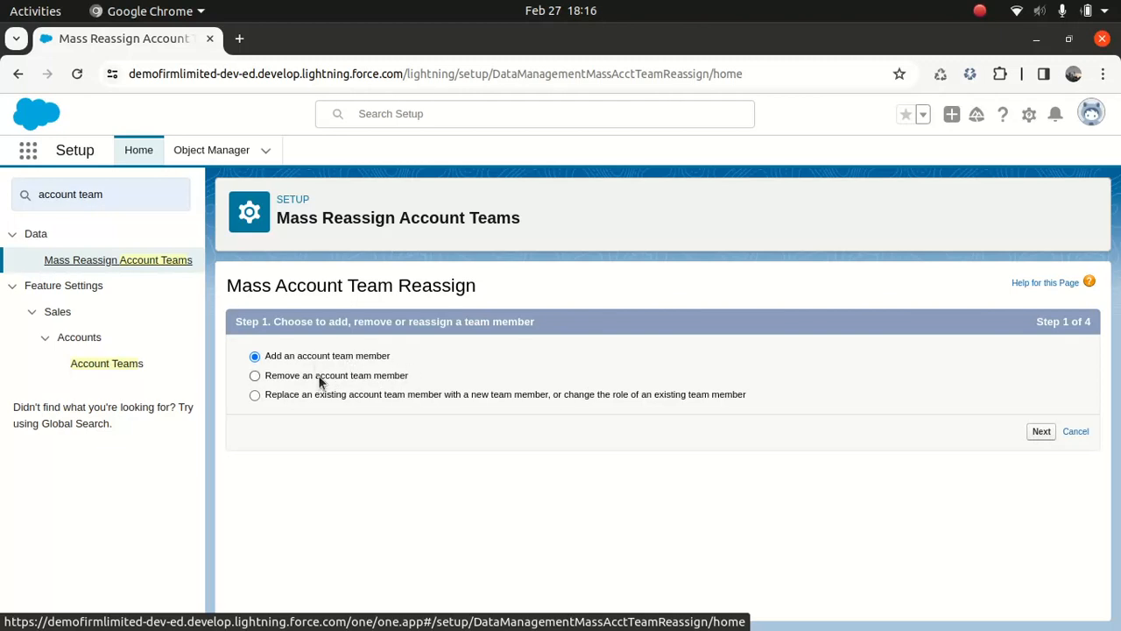
click(1040, 431)
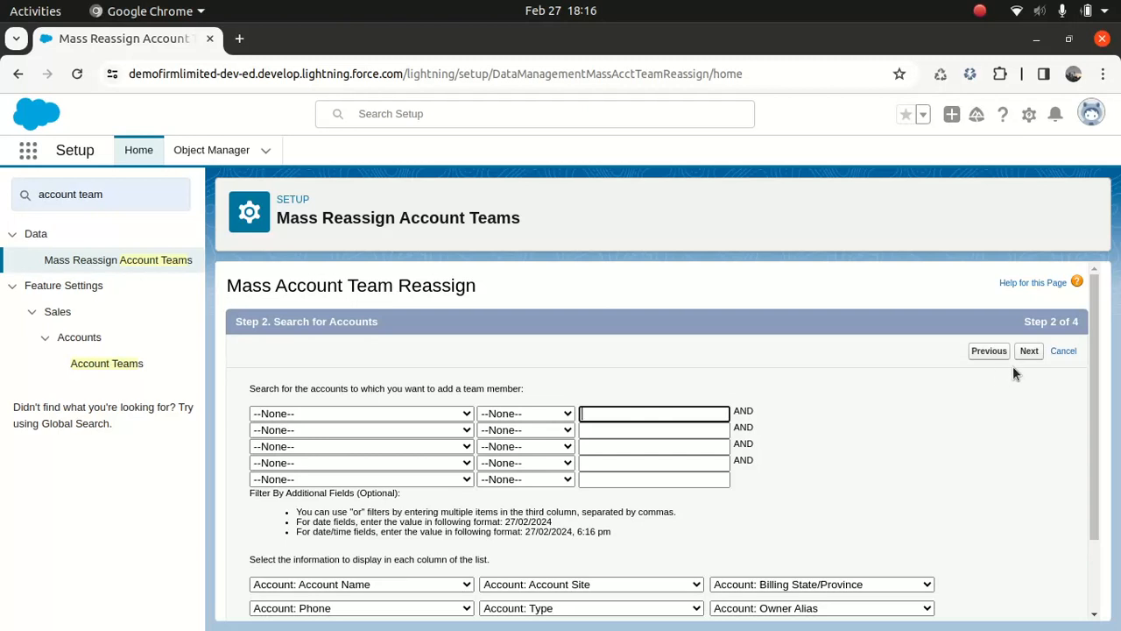
scroll(1086, 429, down, 3)
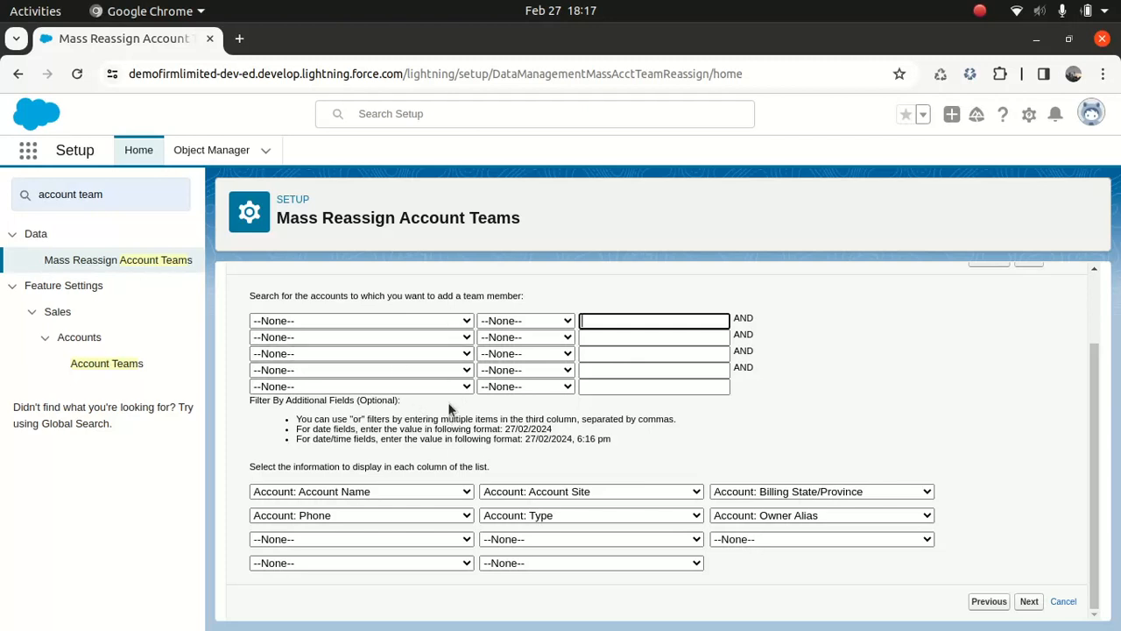
click(1030, 608)
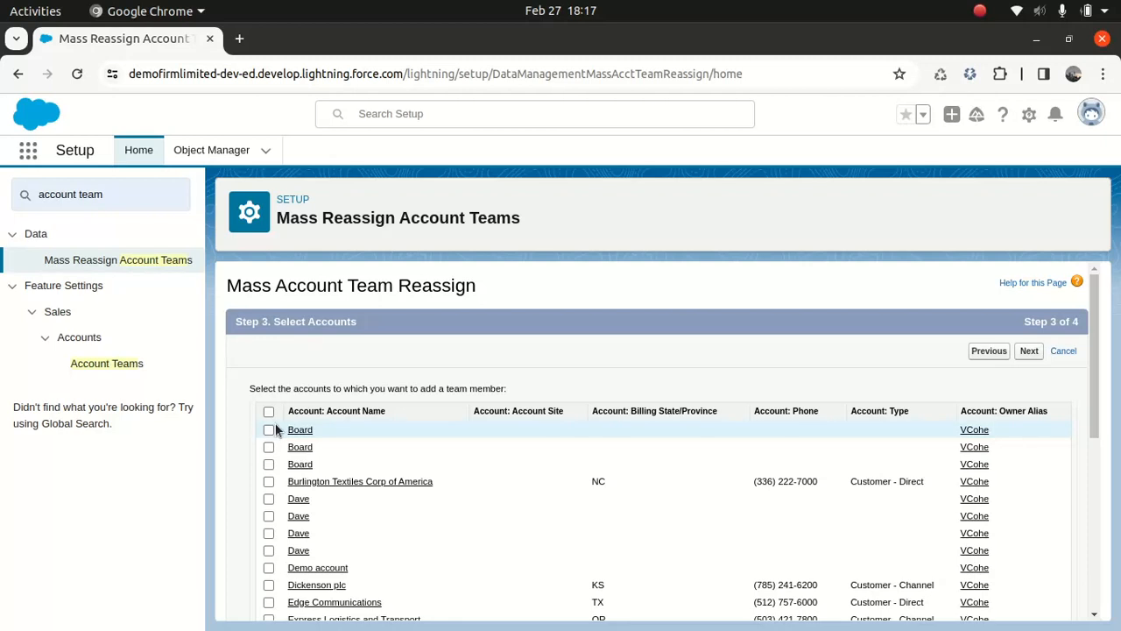
drag(1090, 303, 1114, 506)
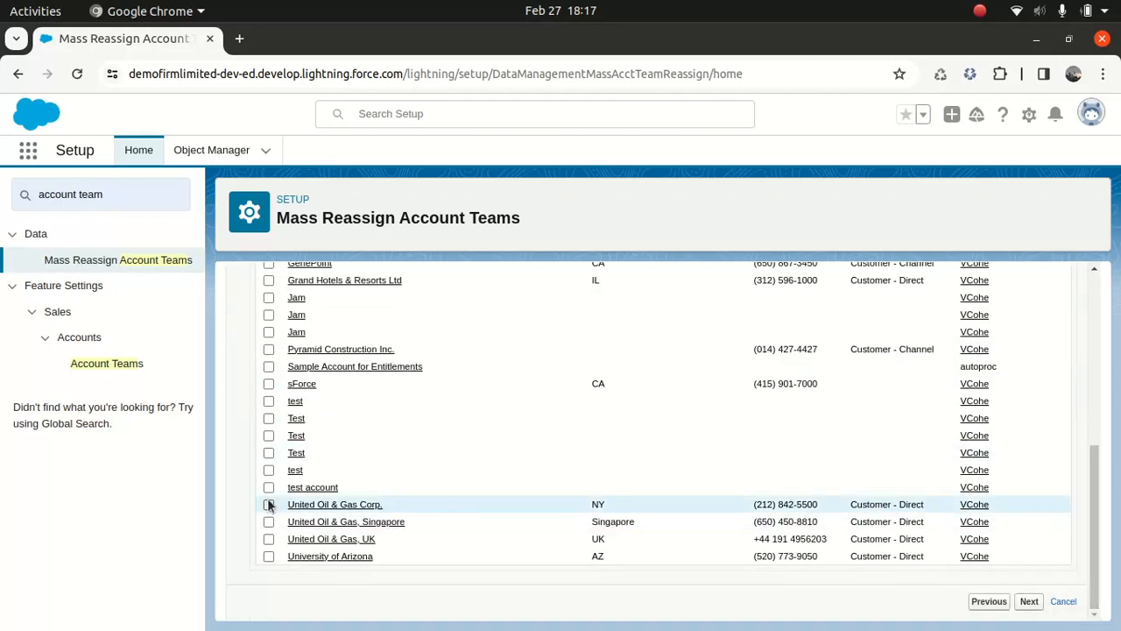
click(268, 556)
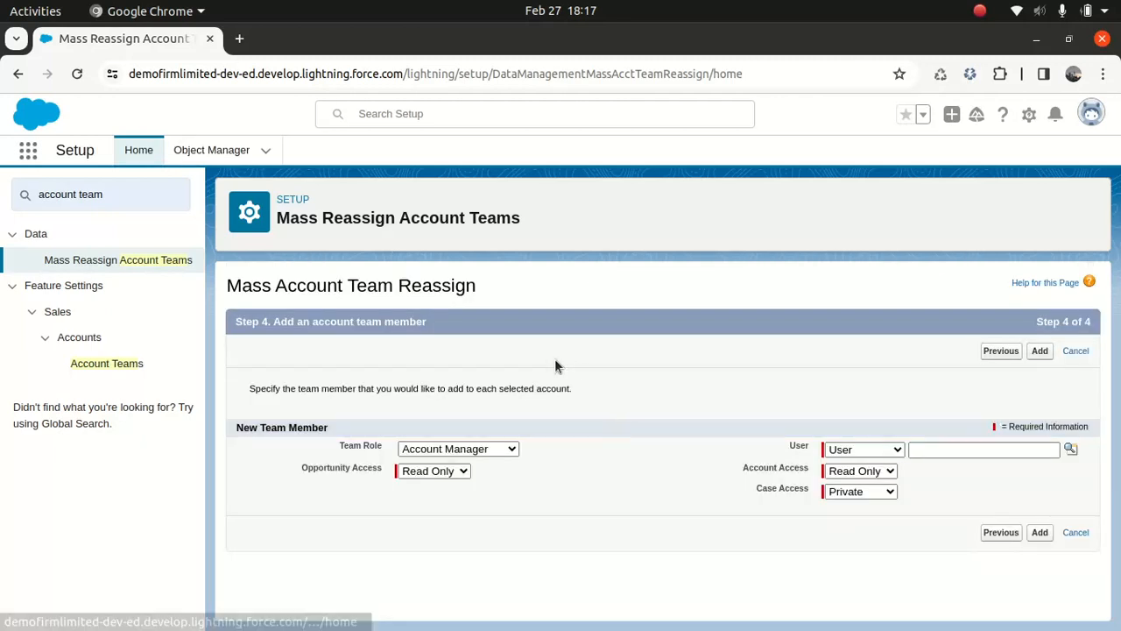
Step: Find the Sales app with the search term "sales" and open it in a new browser tab
click(238, 75)
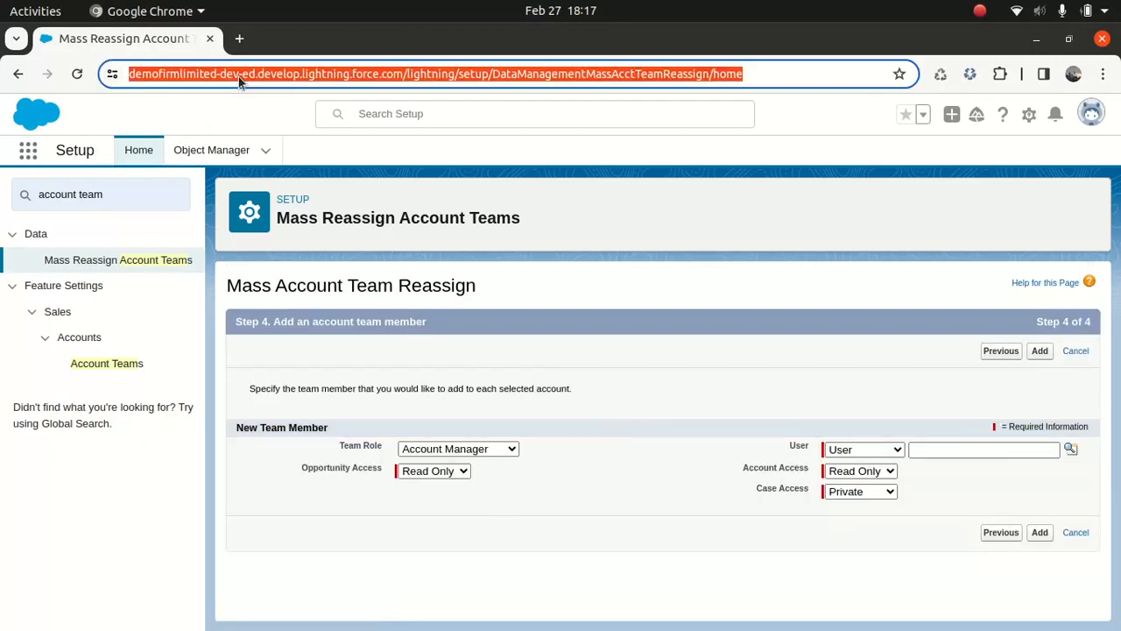
click(297, 77)
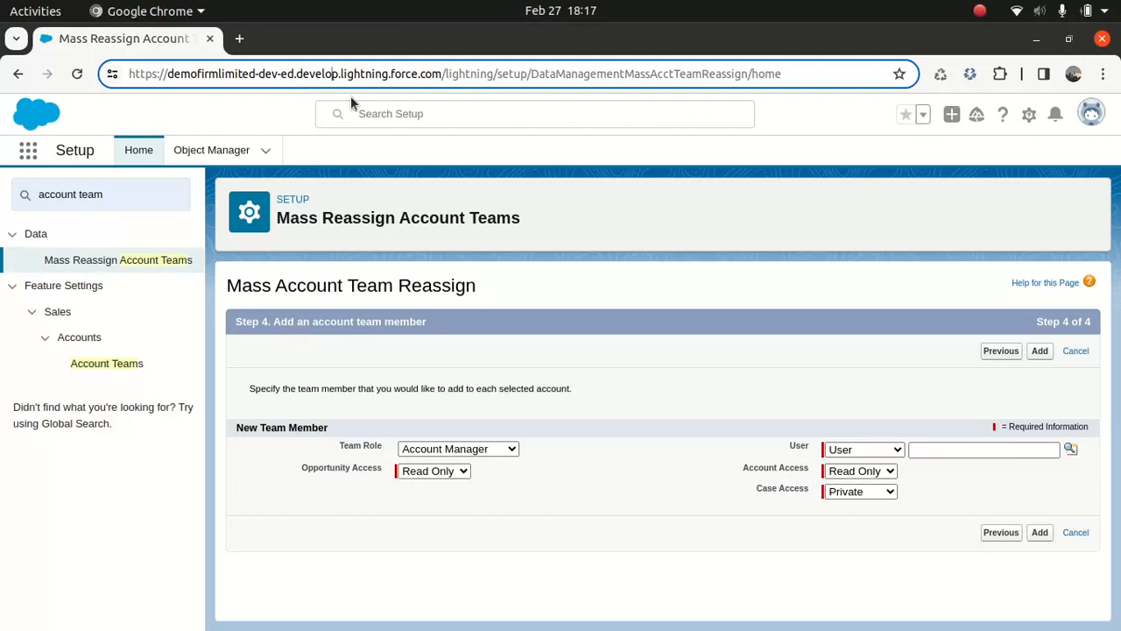
click(28, 150)
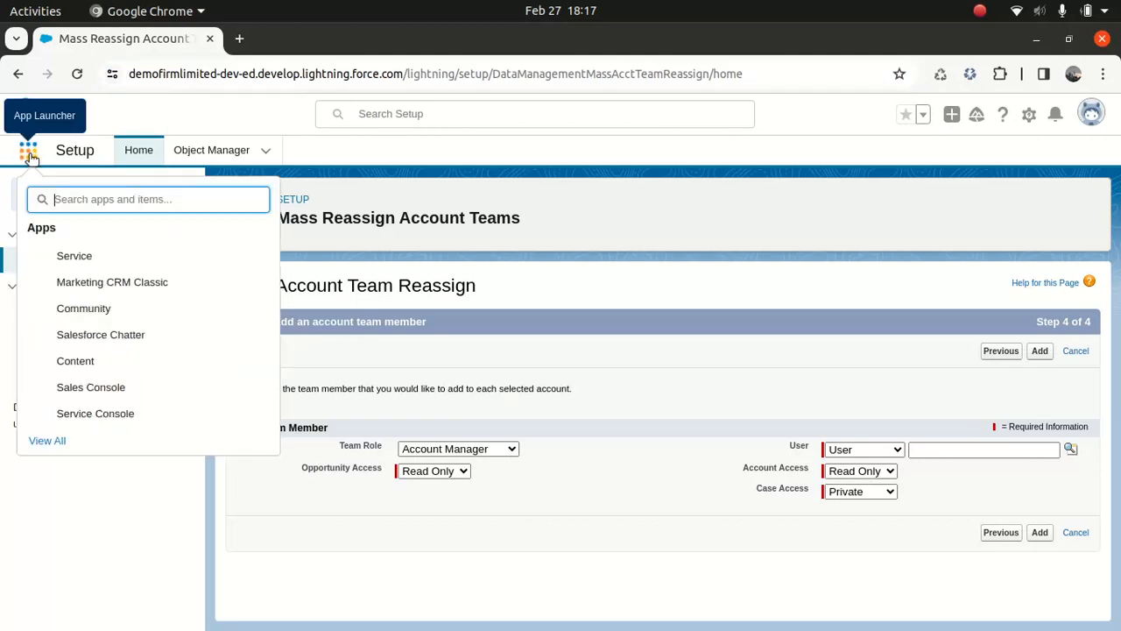
text(sales)
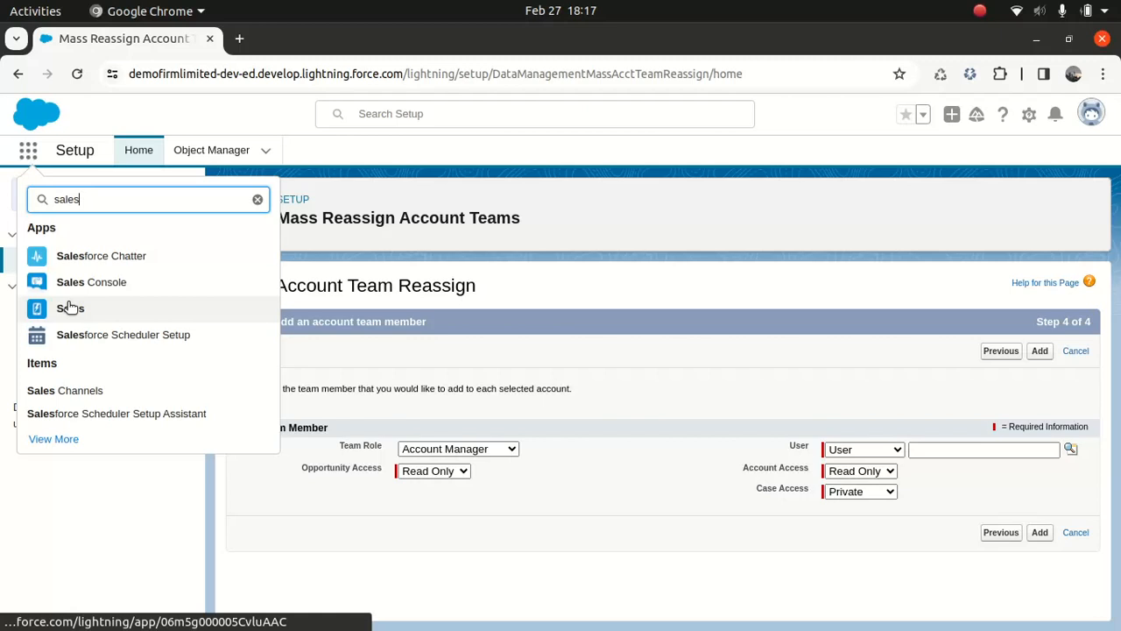
right_click(70, 307)
click(147, 324)
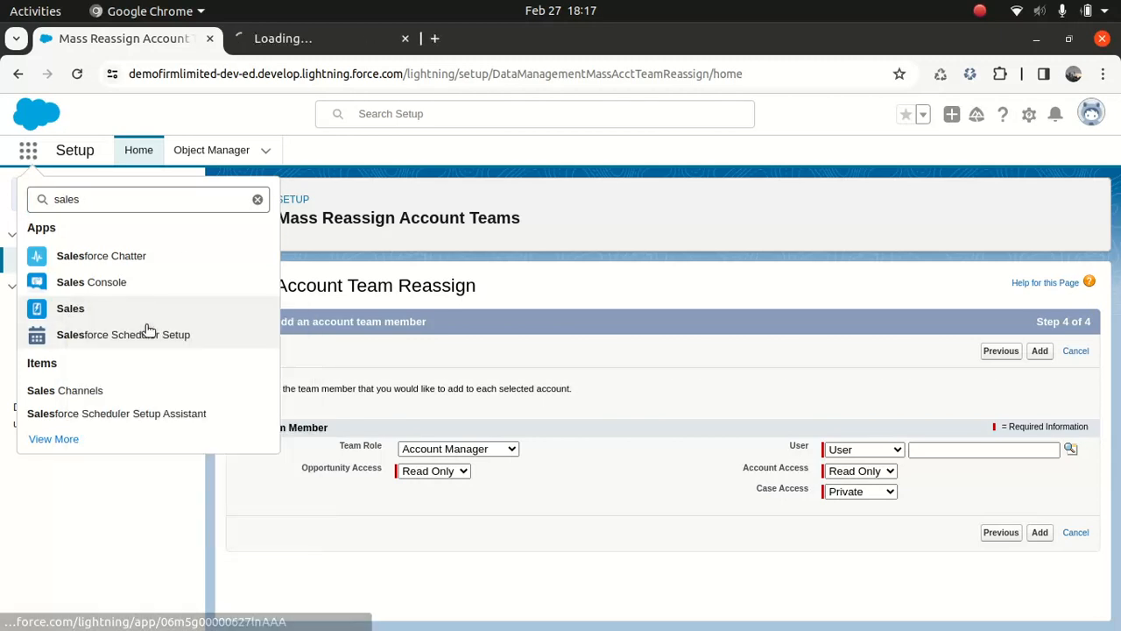
click(316, 41)
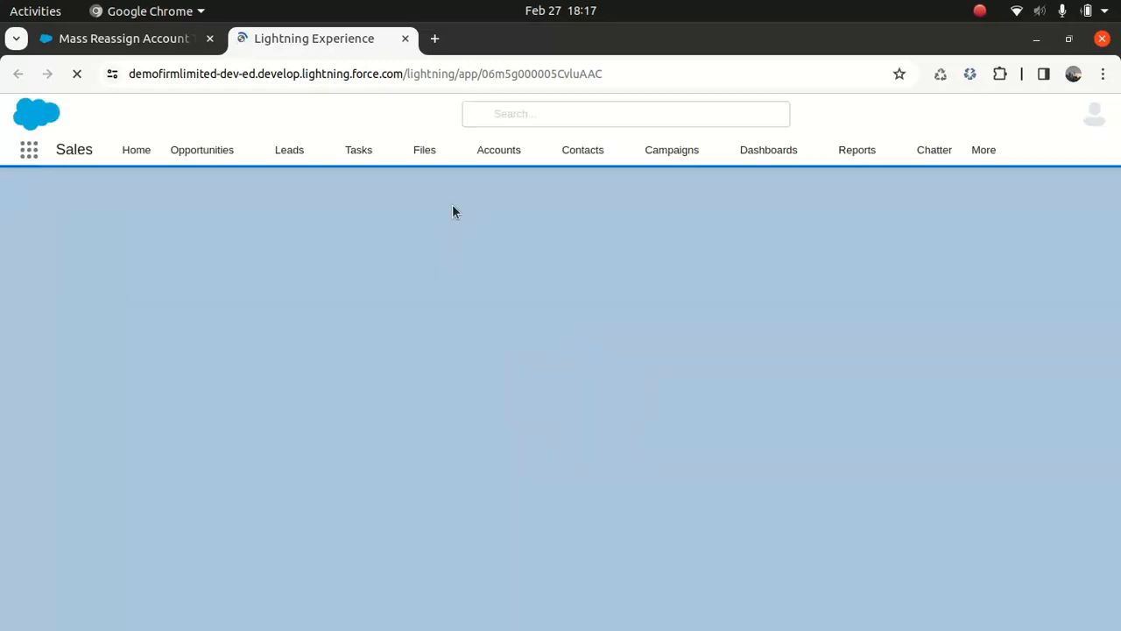
Step: Search the All Accounts list for "univer" and open the University of Arizona record at its Account Team related list
click(486, 154)
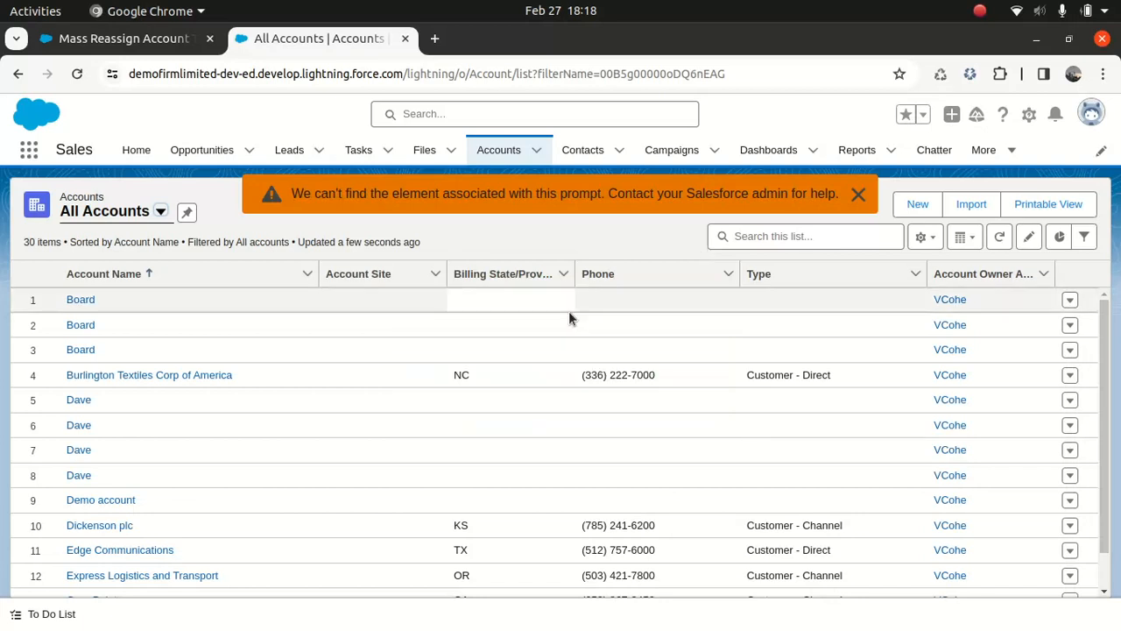
drag(1105, 374, 1108, 411)
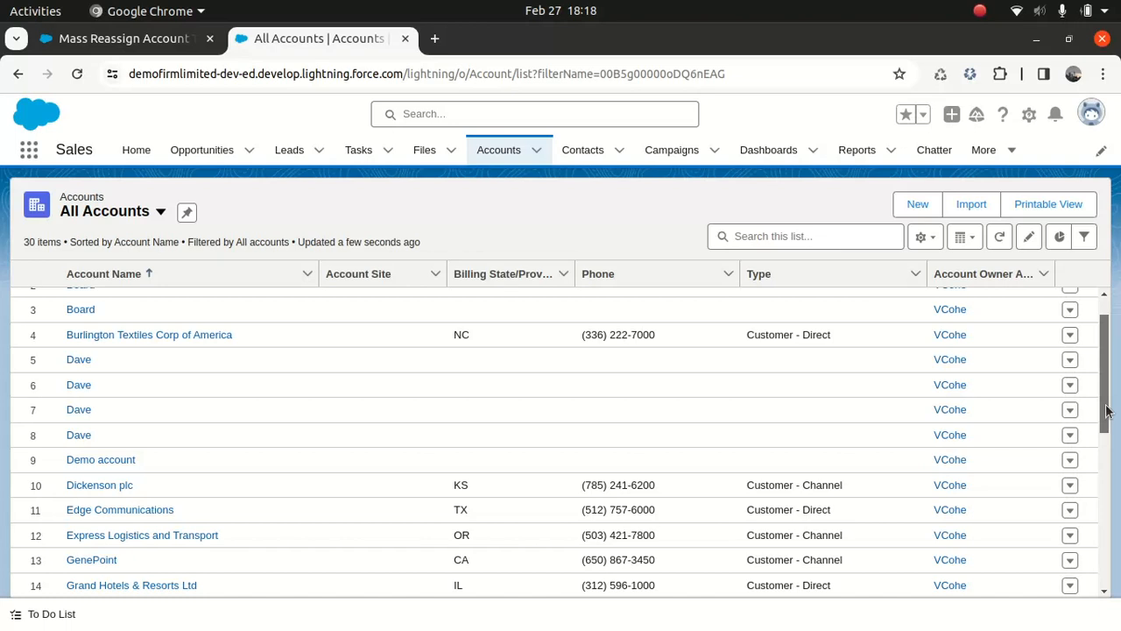
drag(1107, 411, 1105, 378)
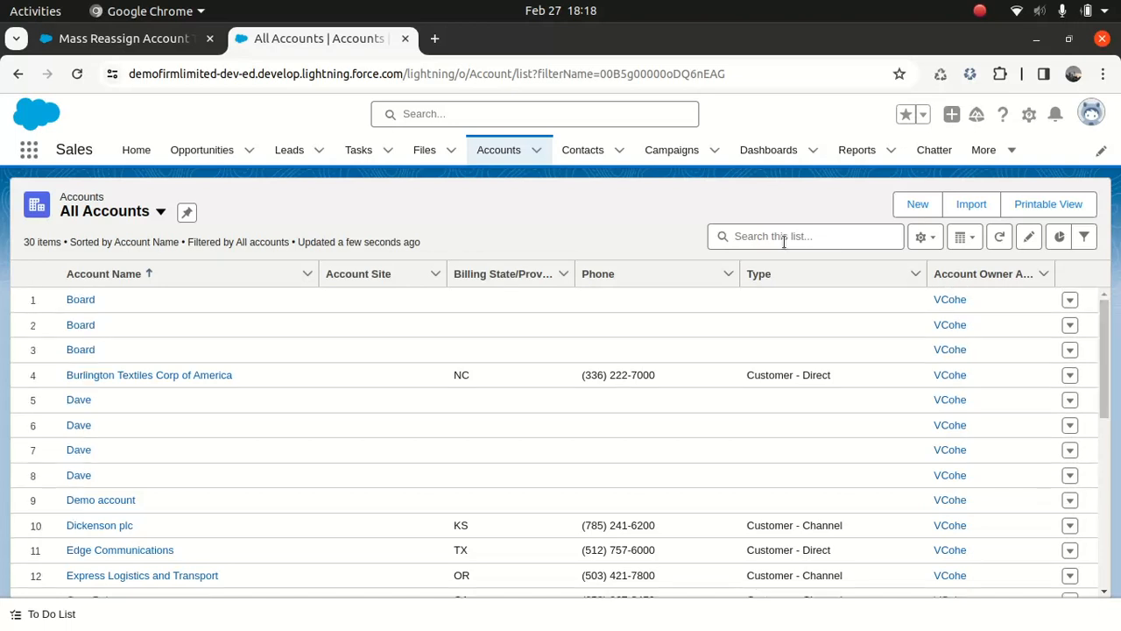
click(784, 243)
text(un)
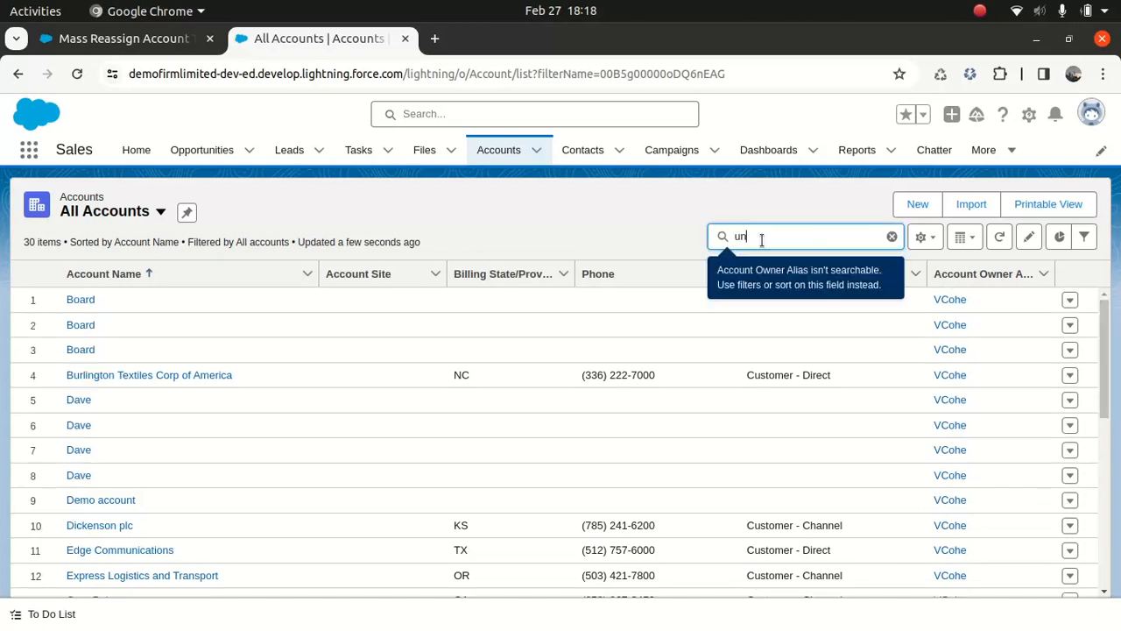
text(ive)
key(Return)
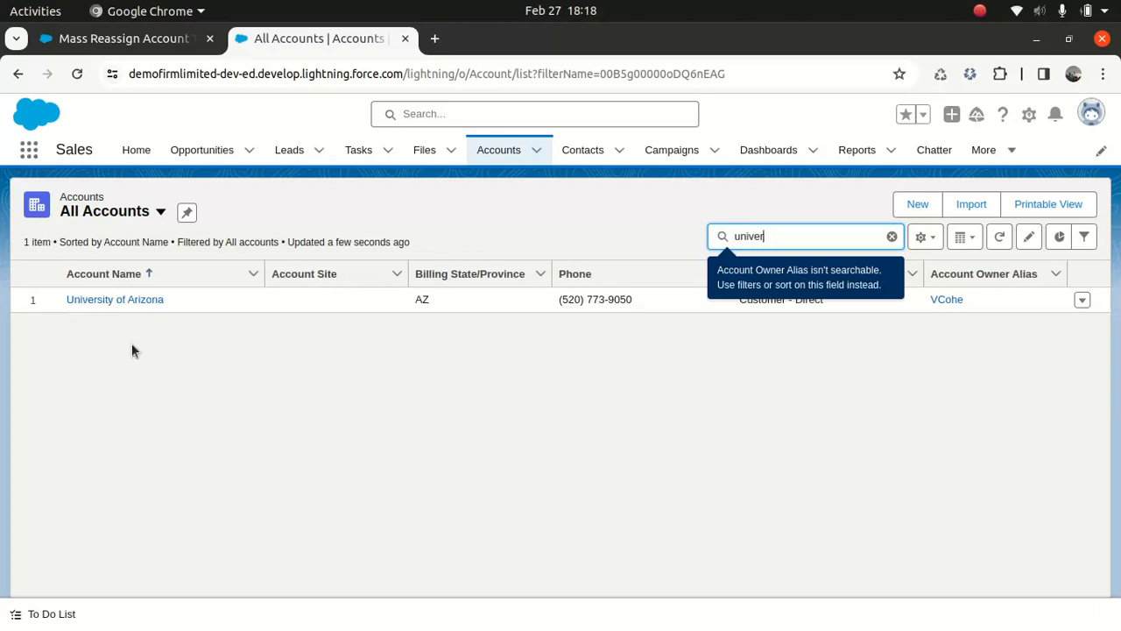
click(128, 301)
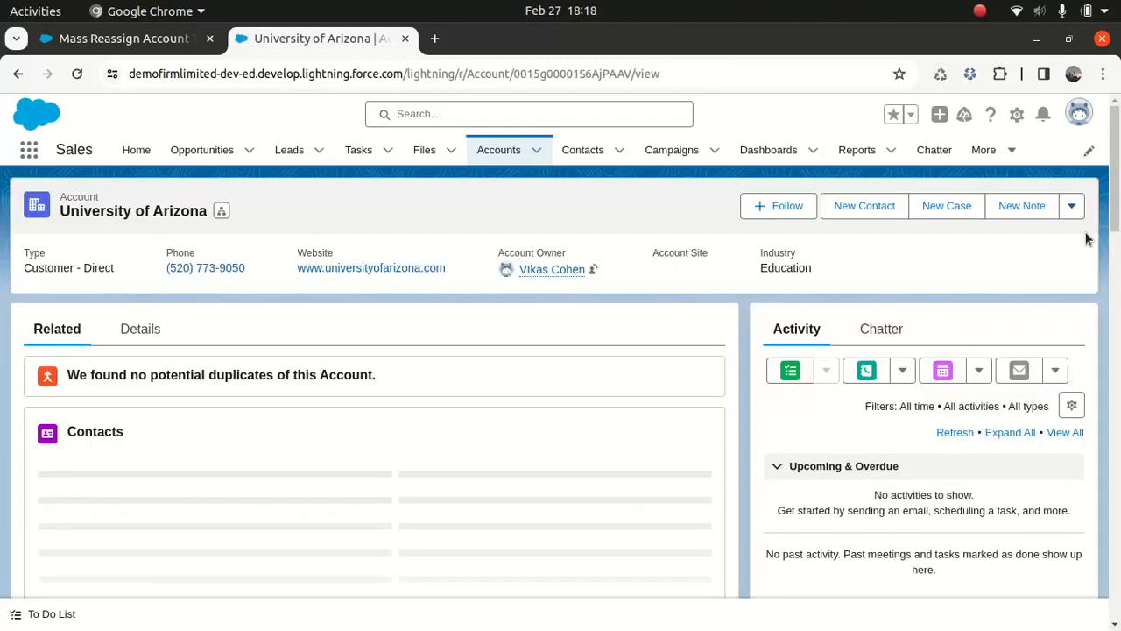
drag(1114, 230, 1113, 534)
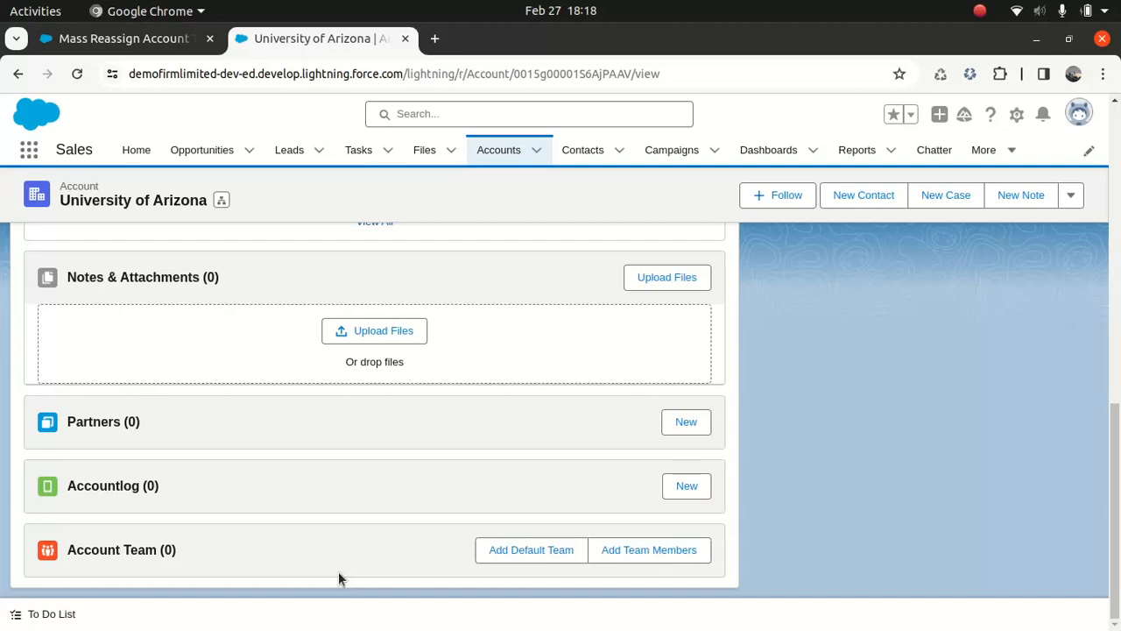
Step: Add the user as VP of sales to the selected account, with Read/Write opportunity, account and case access, in the mass reassignment
key(ctrl+Page_Up)
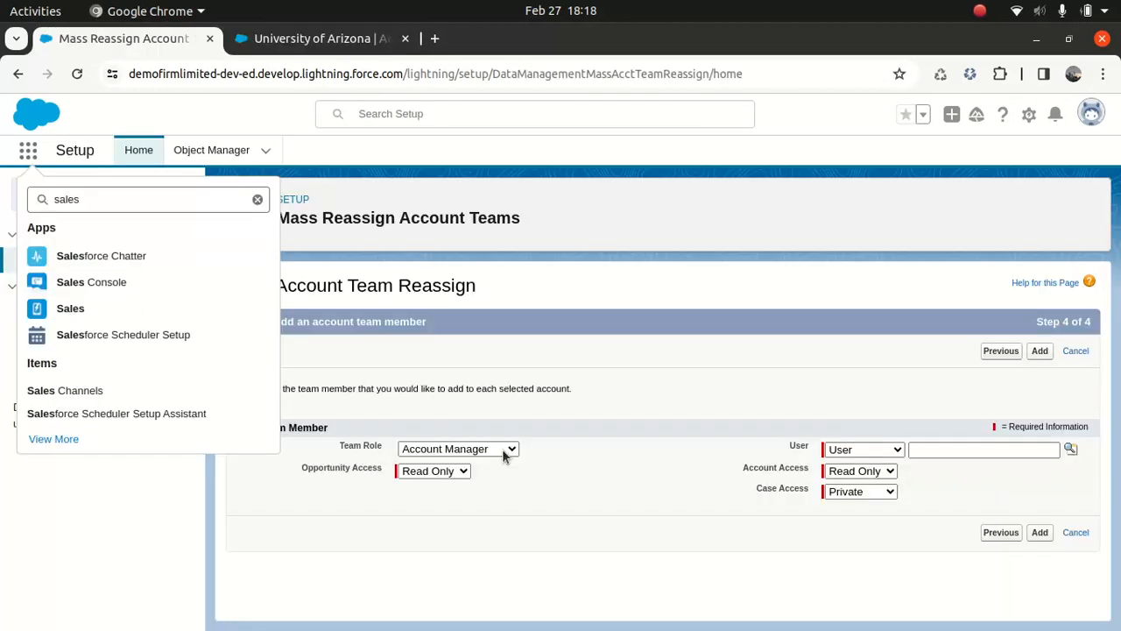
click(457, 500)
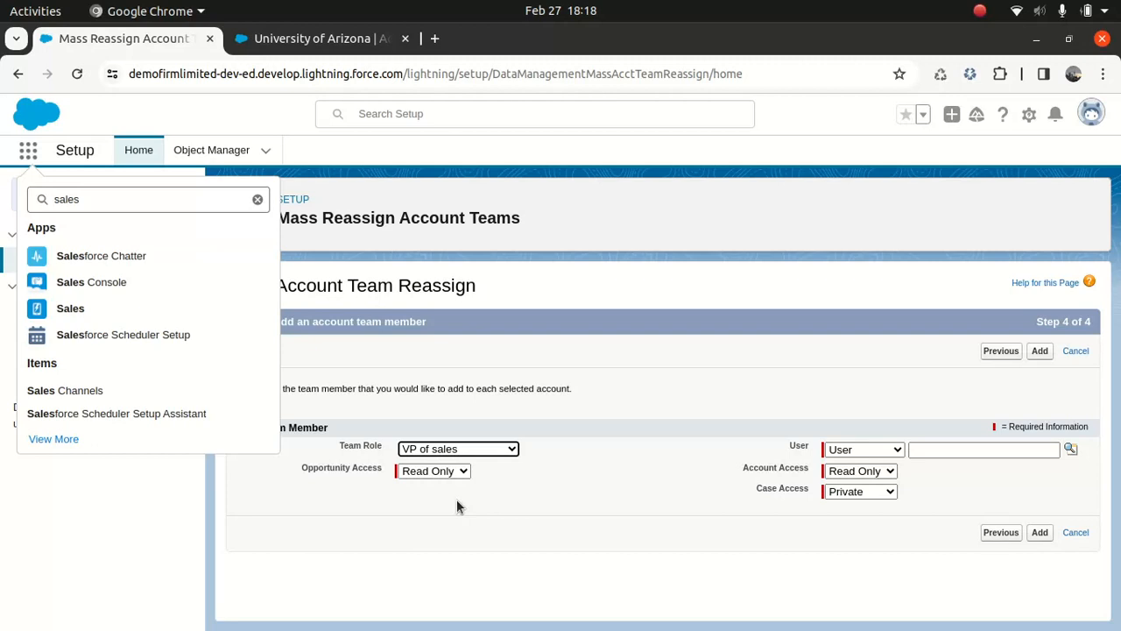
click(434, 472)
click(431, 516)
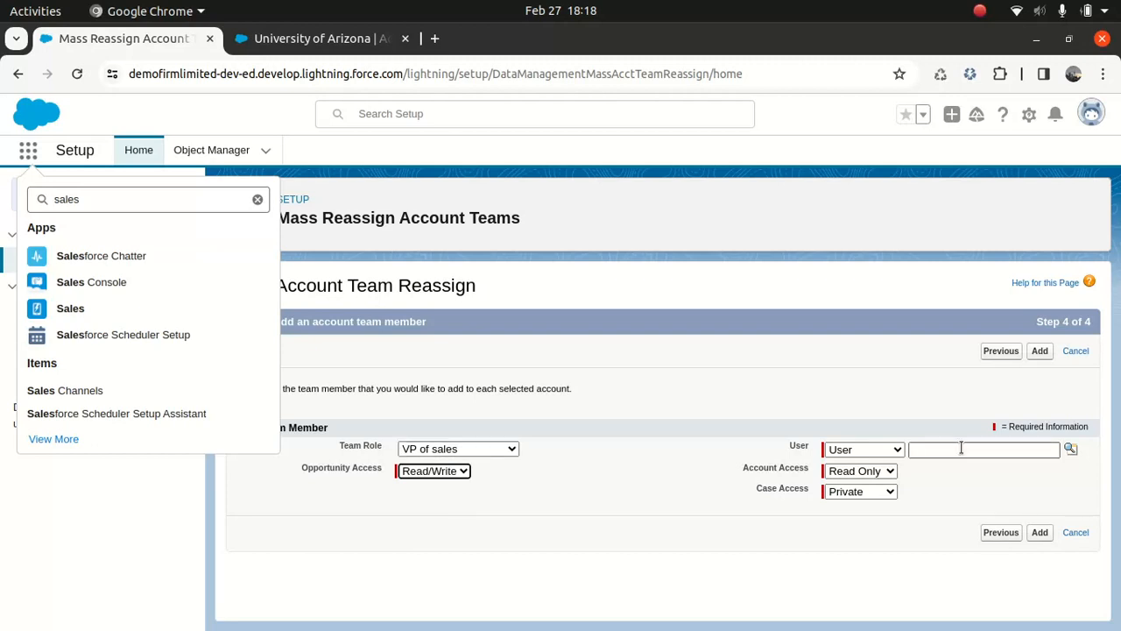
click(1071, 449)
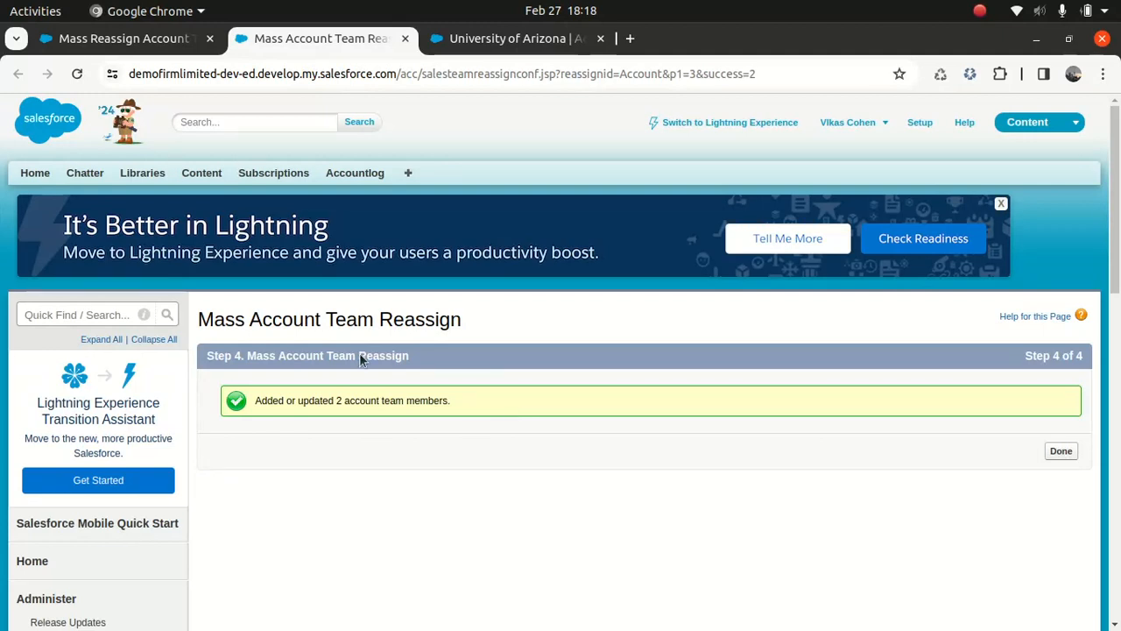
Step: Reload the University of Arizona record and check its Account Team related list
click(517, 38)
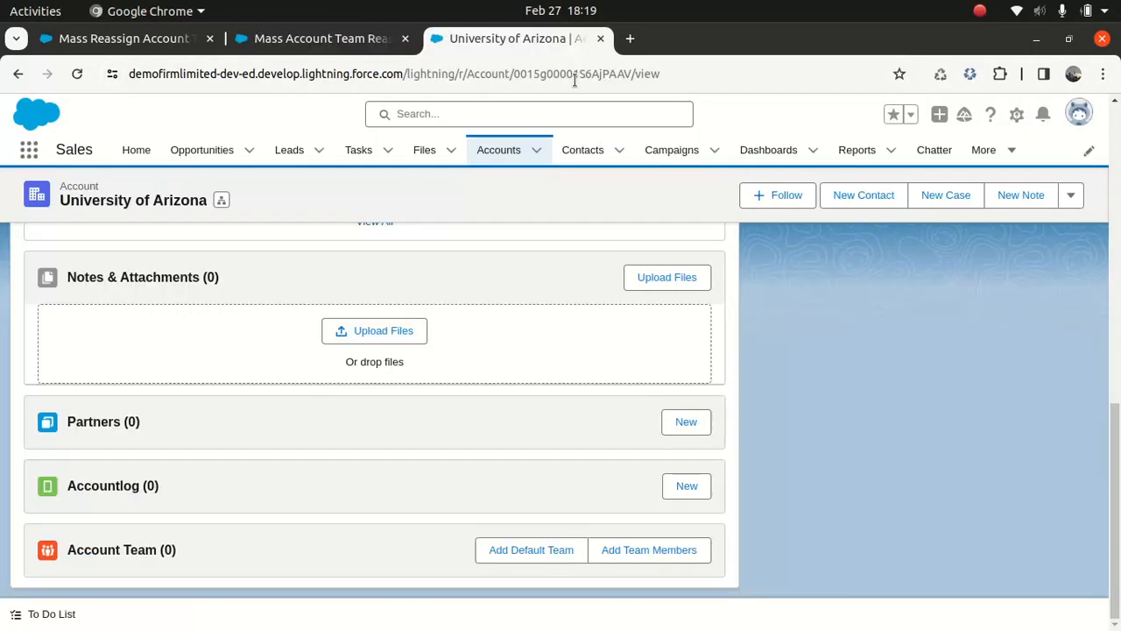
key(ctrl+r)
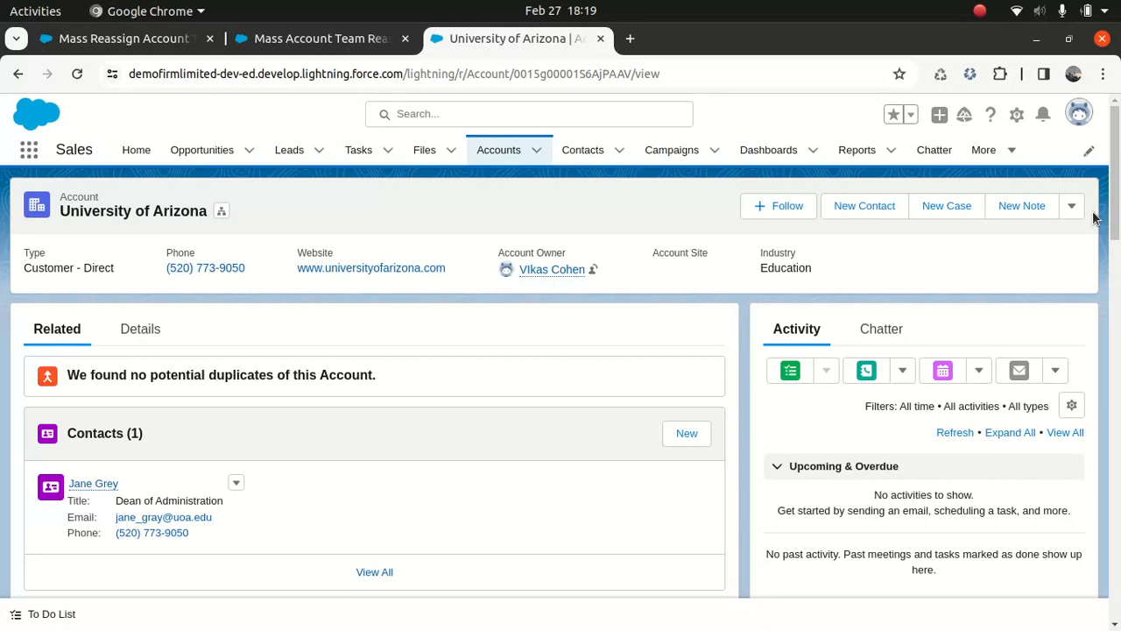
scroll(1093, 217, down, 5)
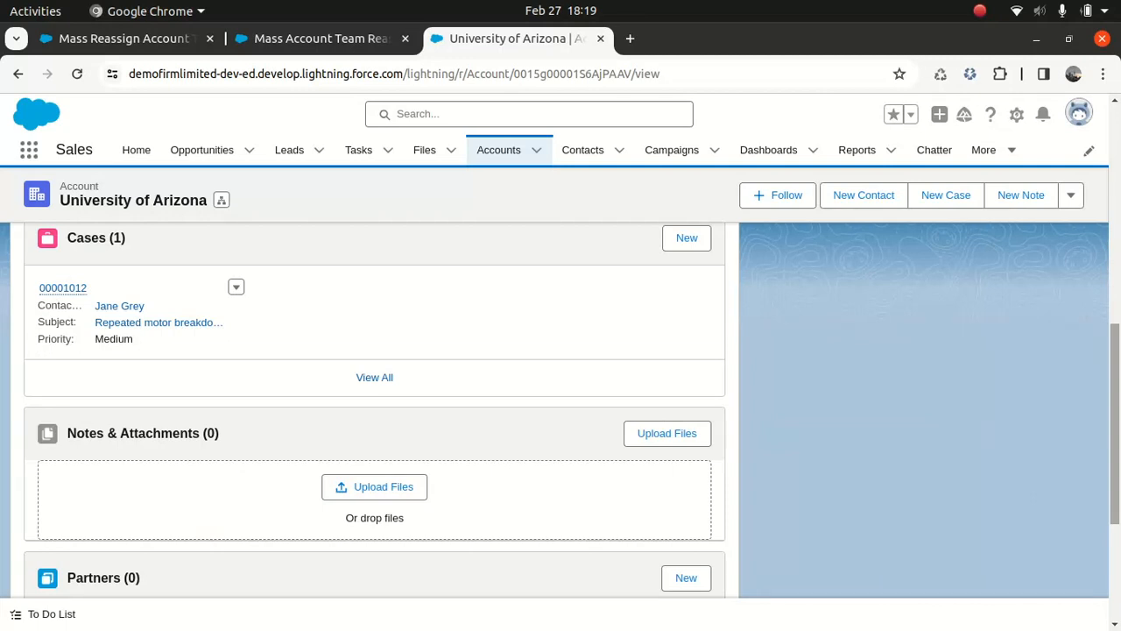
scroll(191, 506, down, 3)
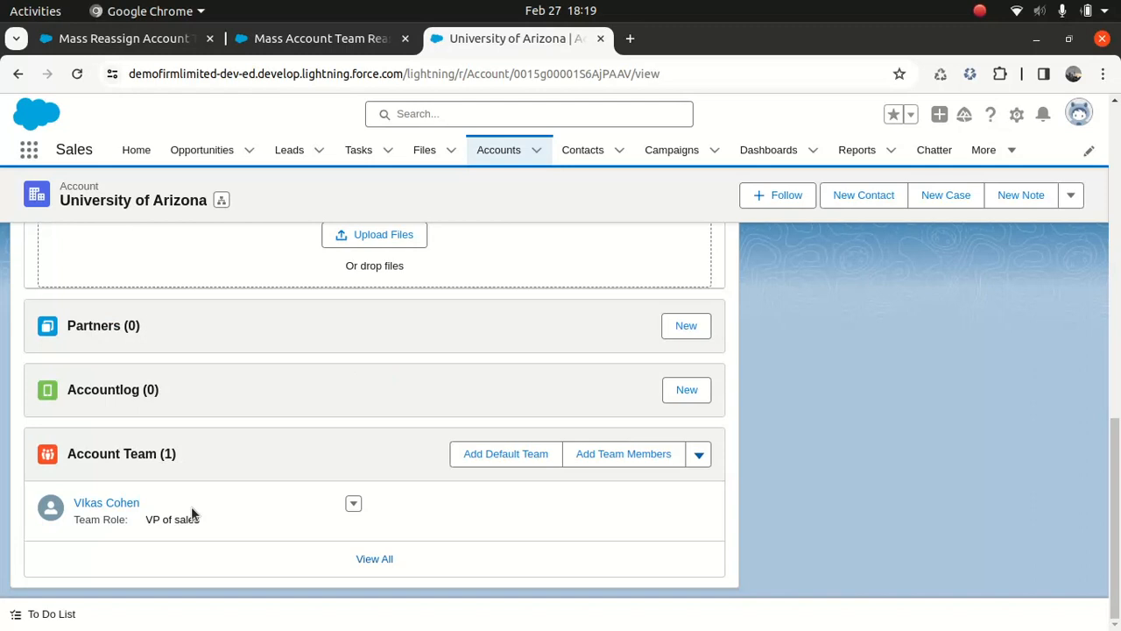
Step: Try to add the default team to University of Arizona, and open Advanced User Details in the personal settings
click(506, 455)
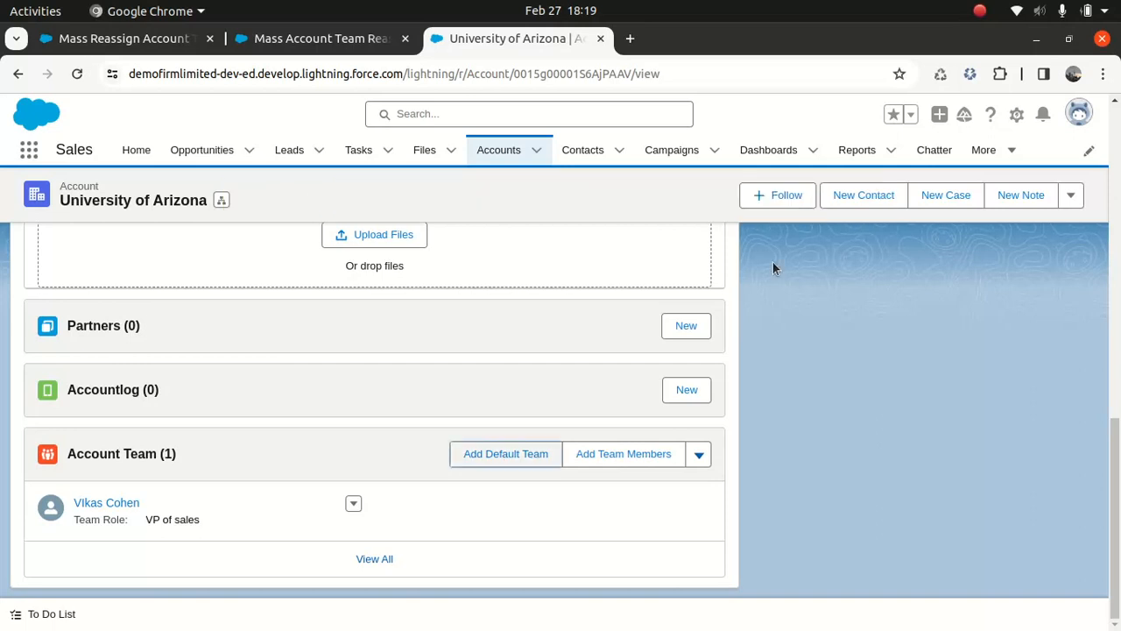
click(1017, 116)
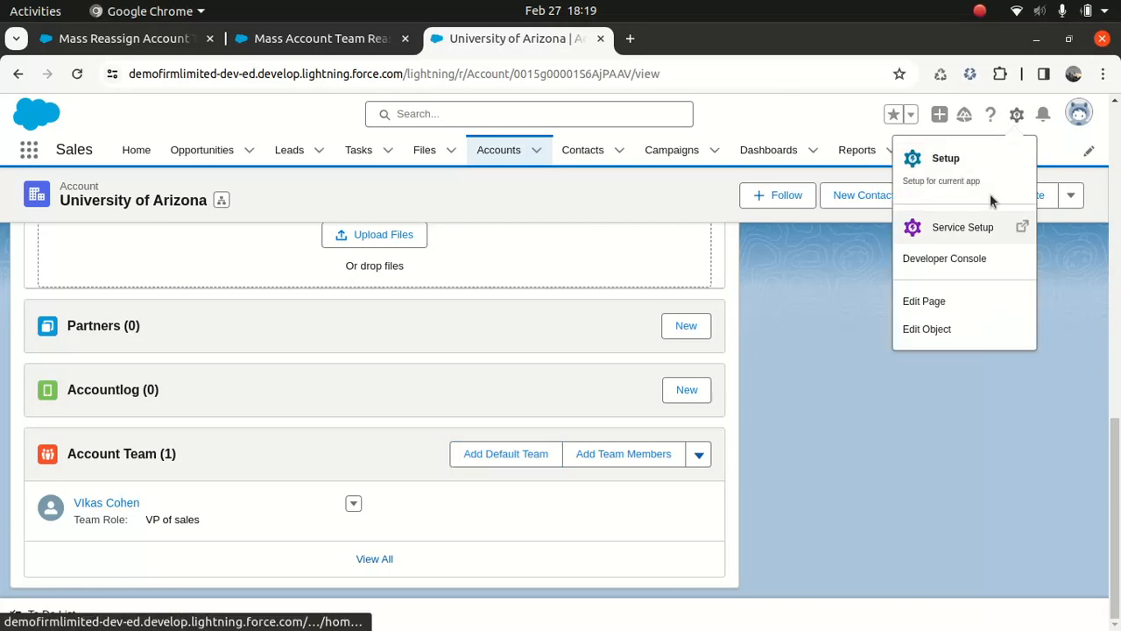
click(1084, 110)
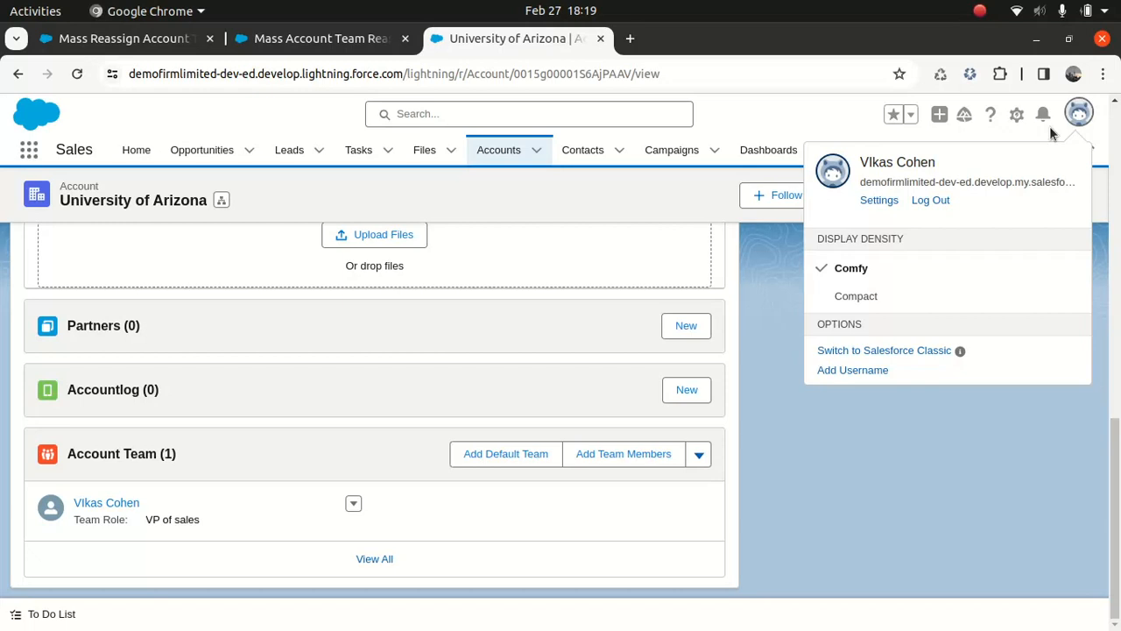
key(Escape)
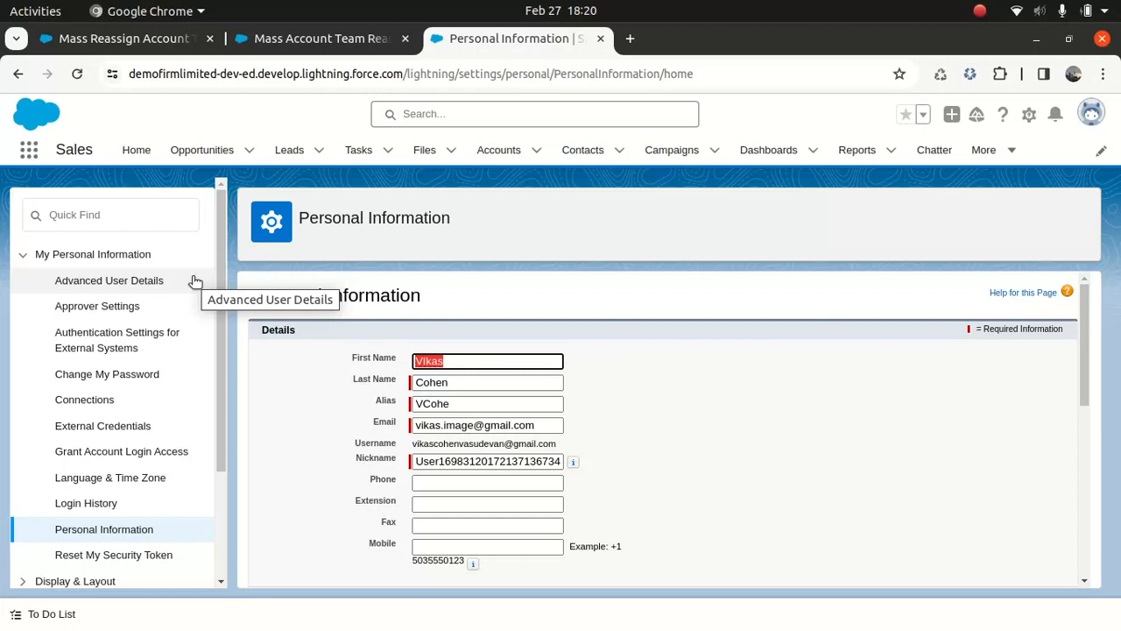
click(195, 280)
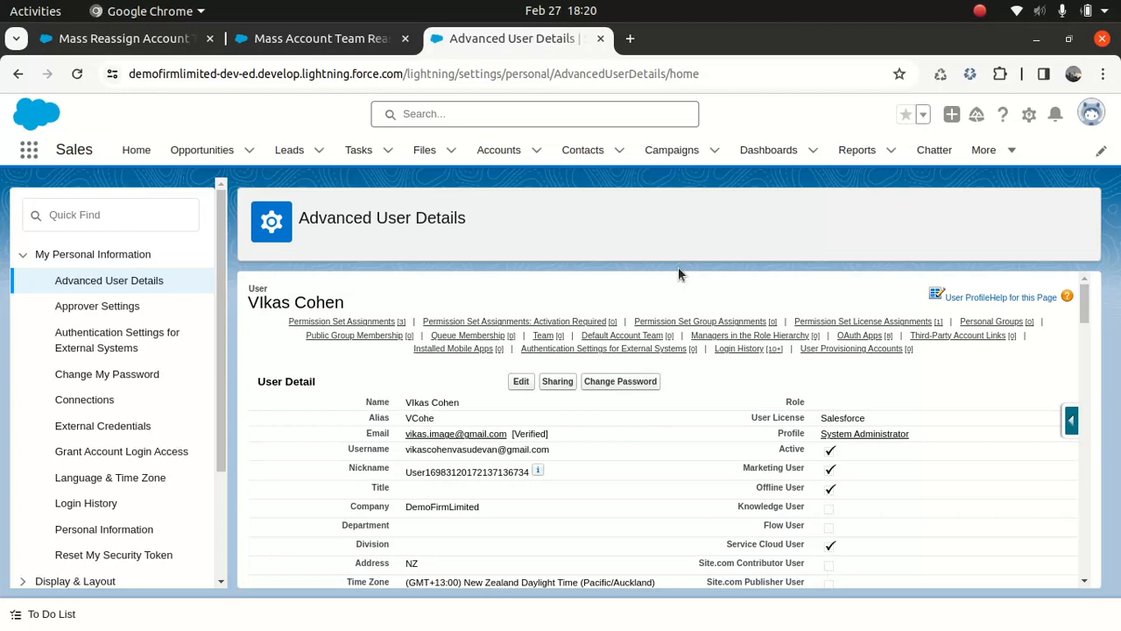
Step: Start adding Default Account Team members and enable automatically adding the team to accounts created by or transferred to the user
key(ctrl+f)
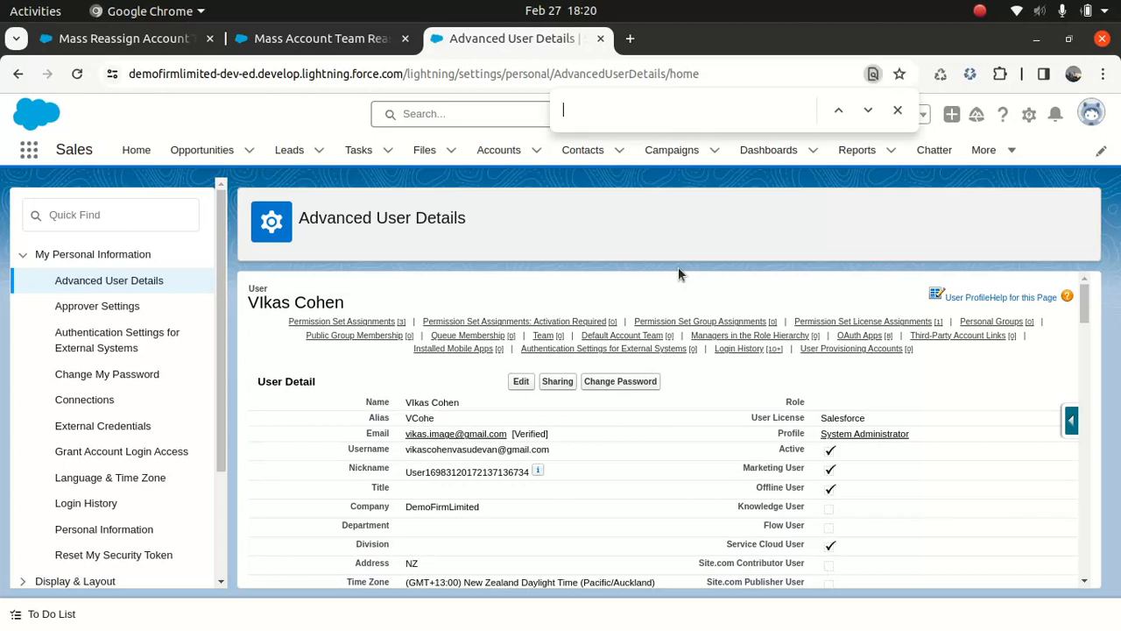
click(618, 337)
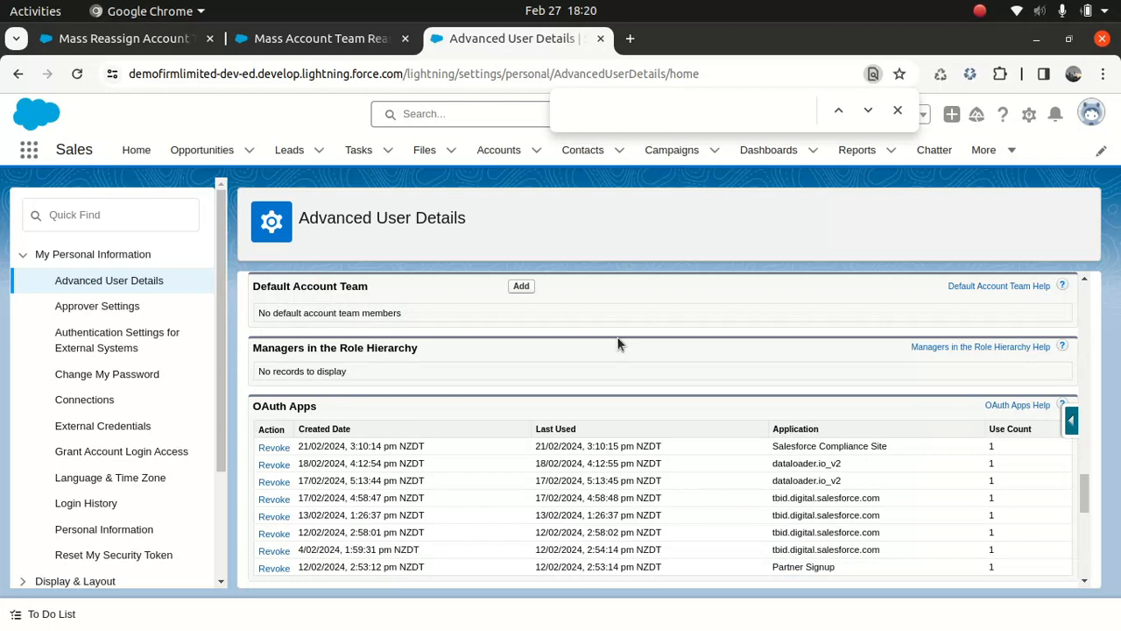
click(522, 287)
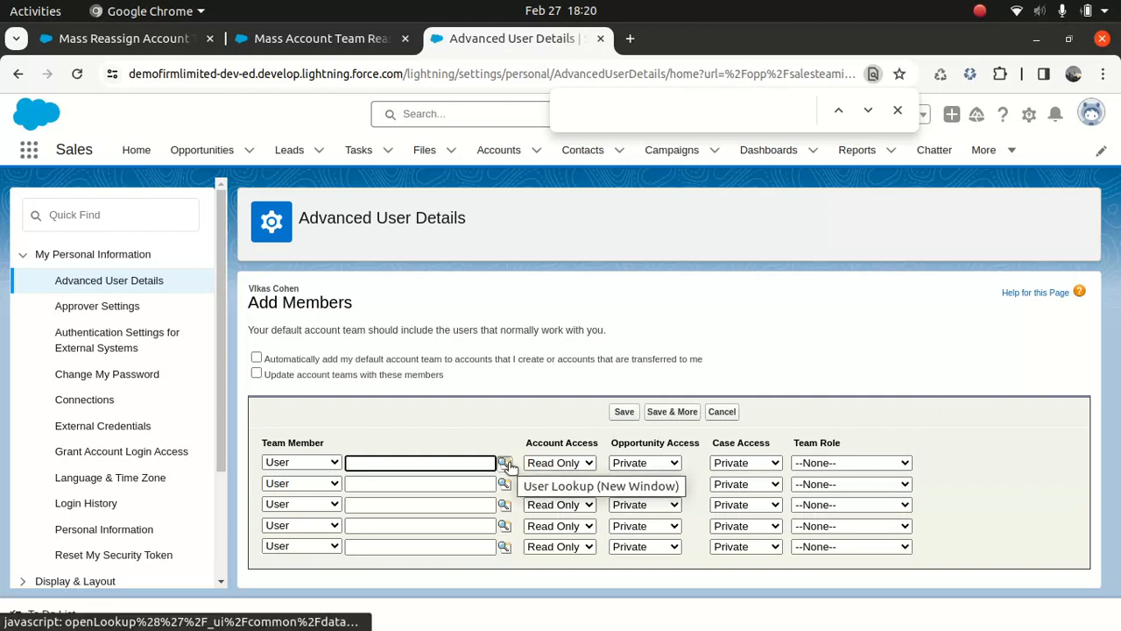
click(369, 355)
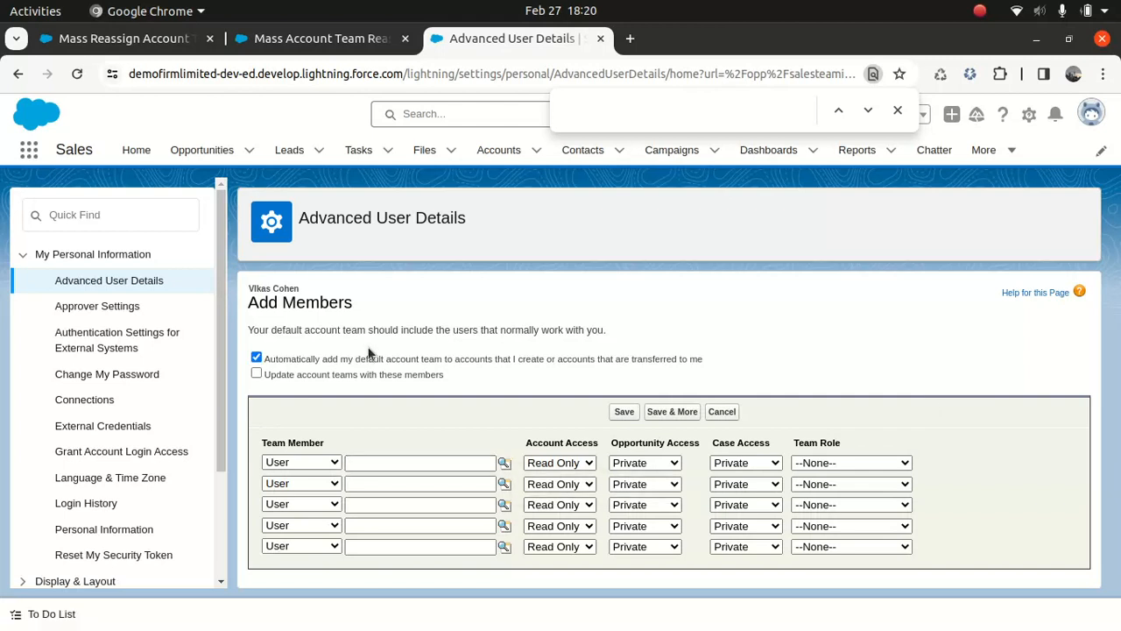
drag(531, 358, 255, 374)
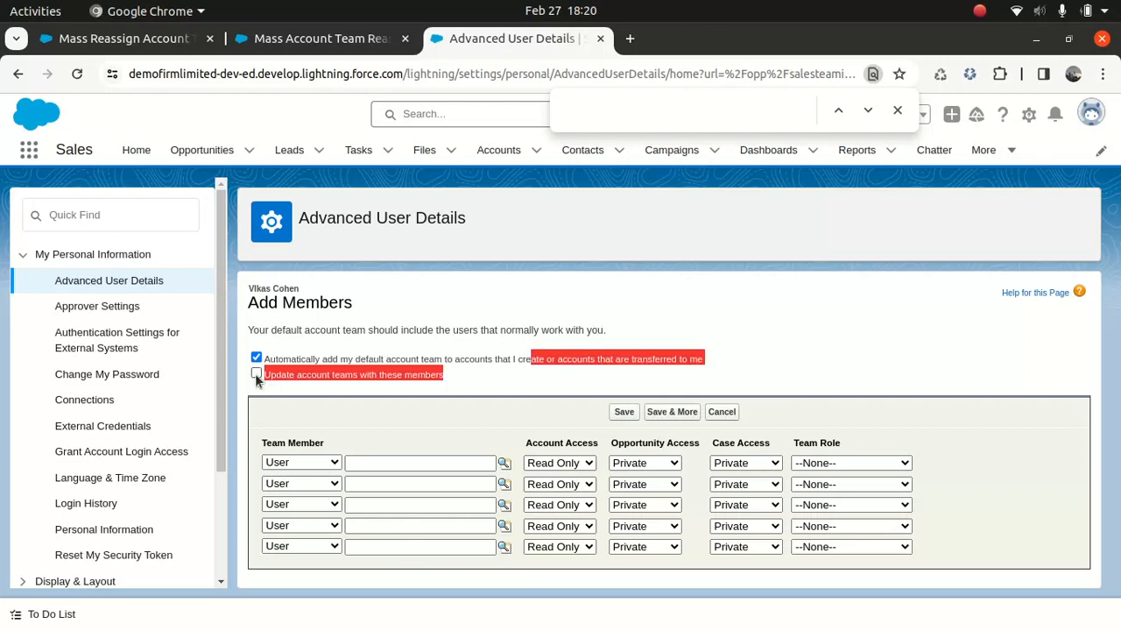
Step: Look up the recently viewed user as the first default team member and try to save
click(506, 462)
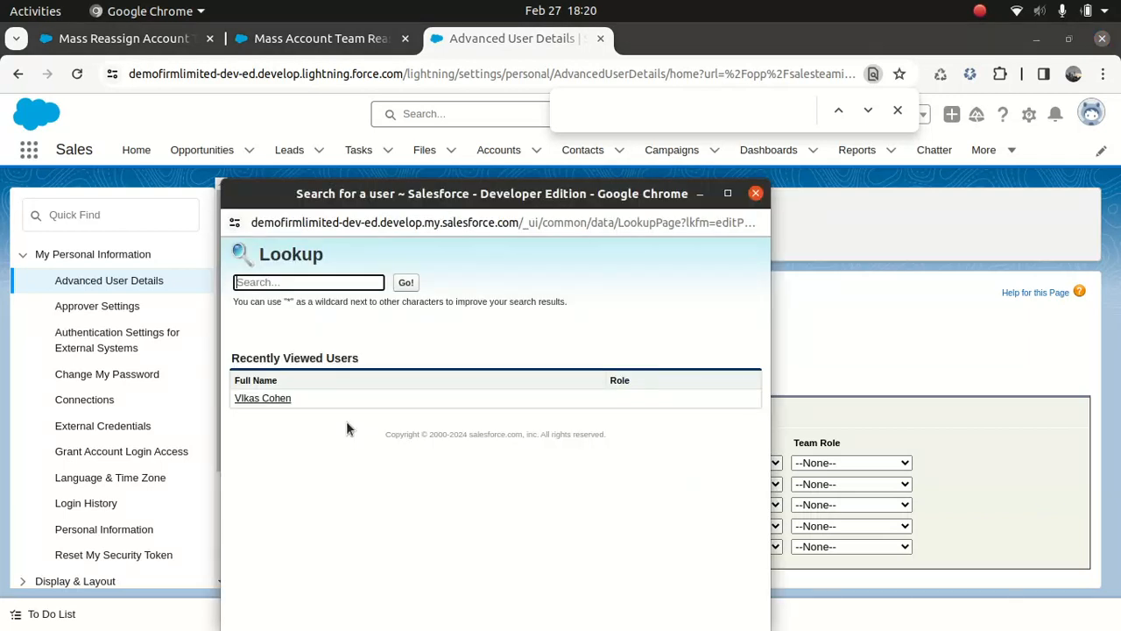
click(267, 399)
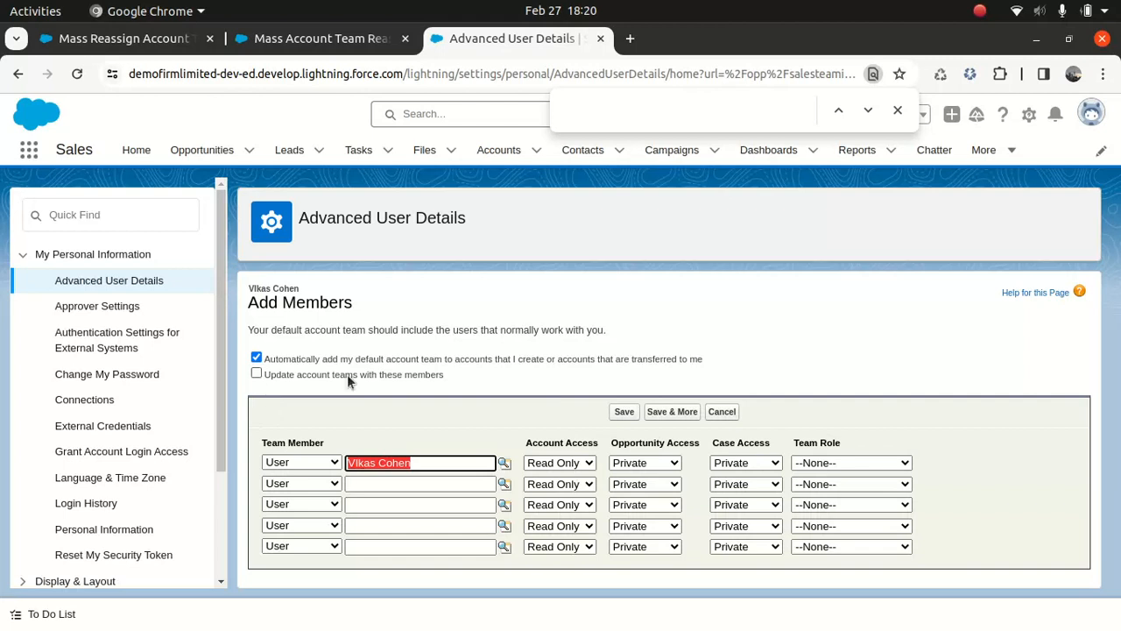
click(1054, 372)
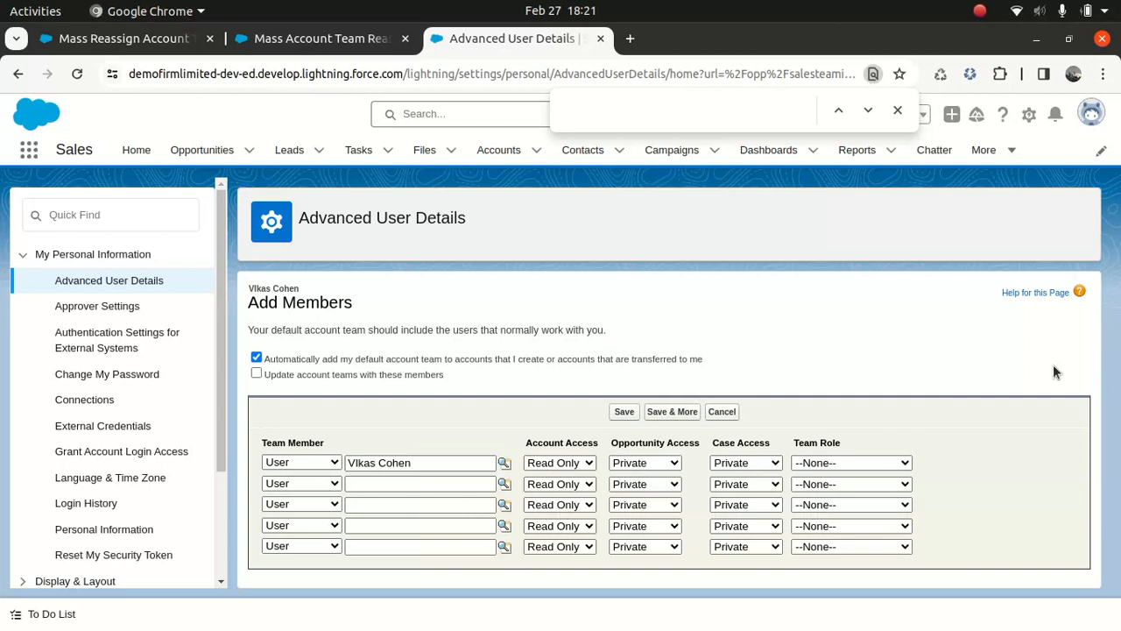
click(624, 414)
Step: Set the first member's account, opportunity and case access to Read/Write and try to save again
click(558, 462)
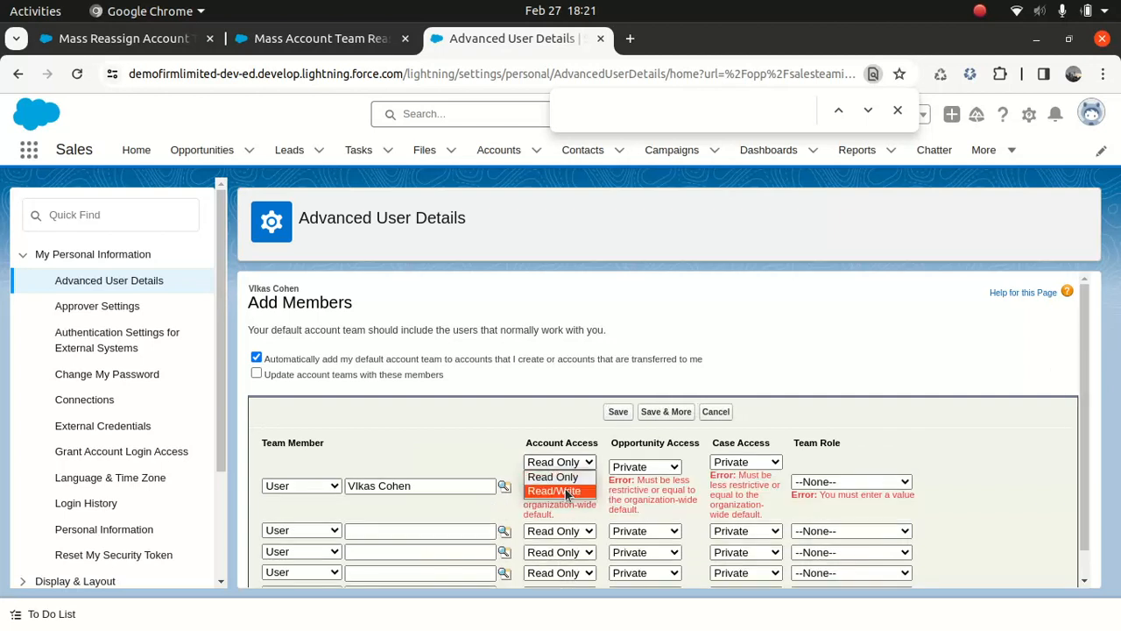
click(565, 493)
click(645, 466)
click(644, 506)
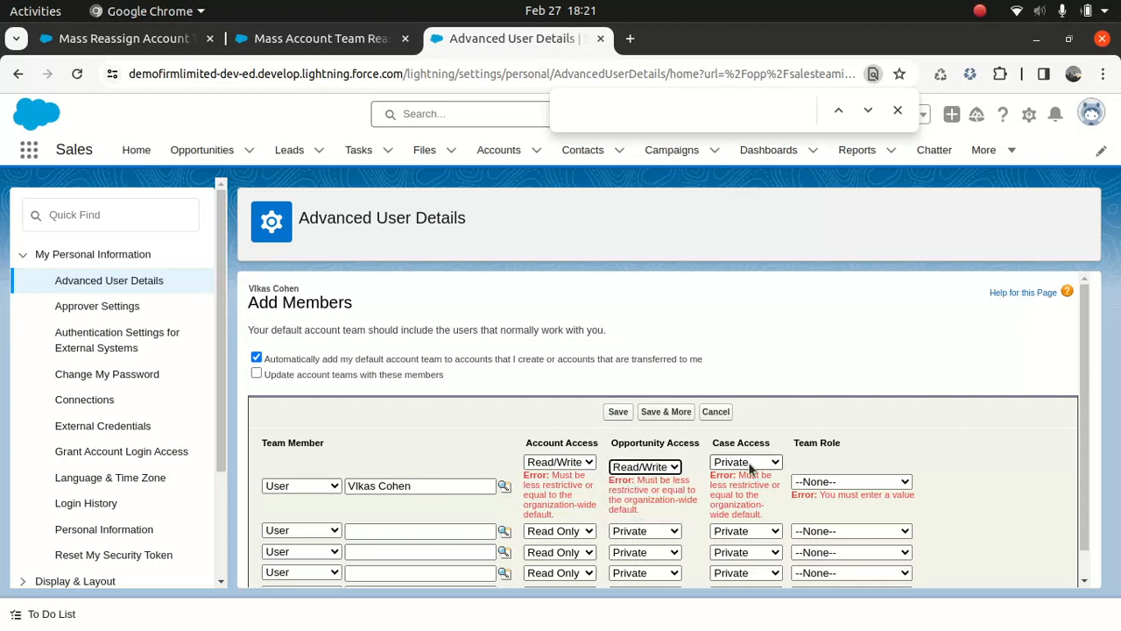
click(747, 464)
click(741, 505)
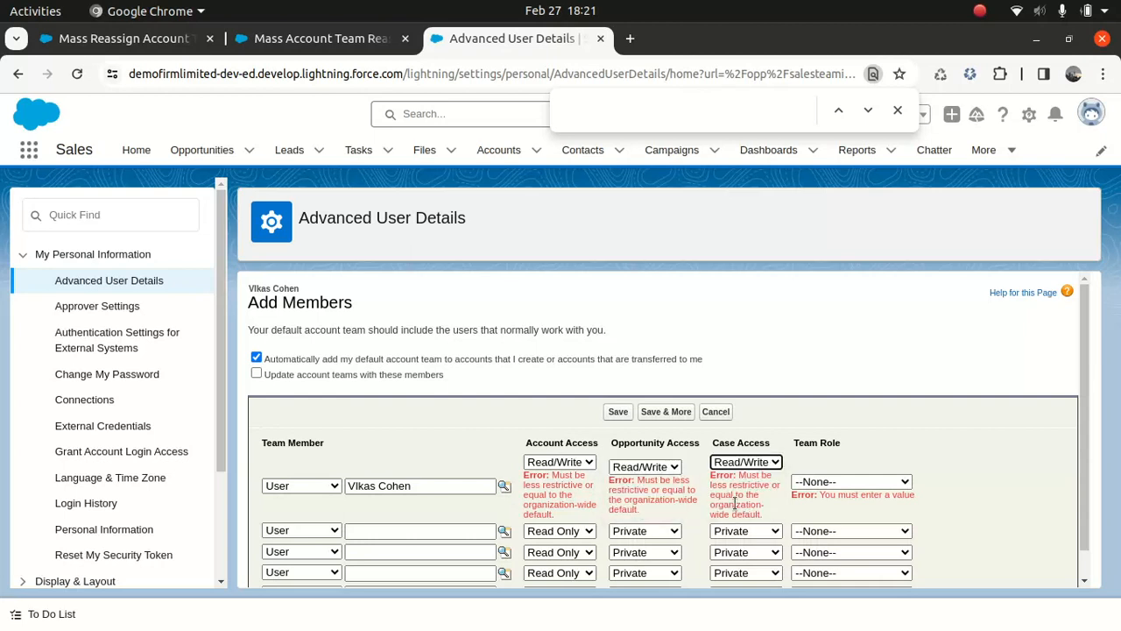
click(618, 412)
Step: Set the first member's team role to Agent1 and save the default account team
click(851, 462)
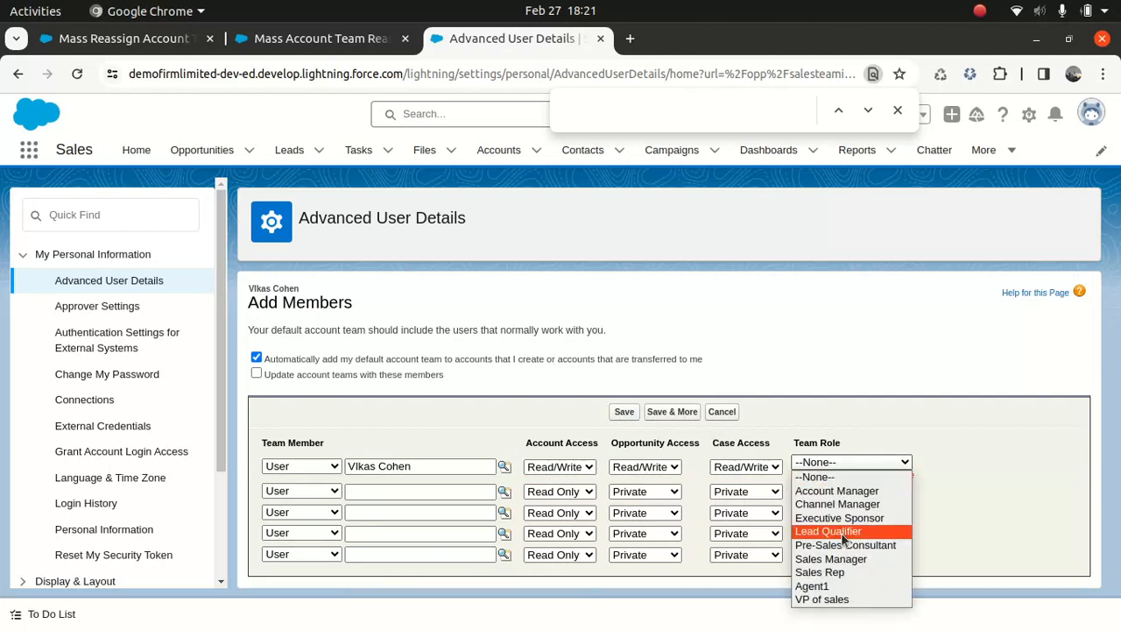
click(814, 585)
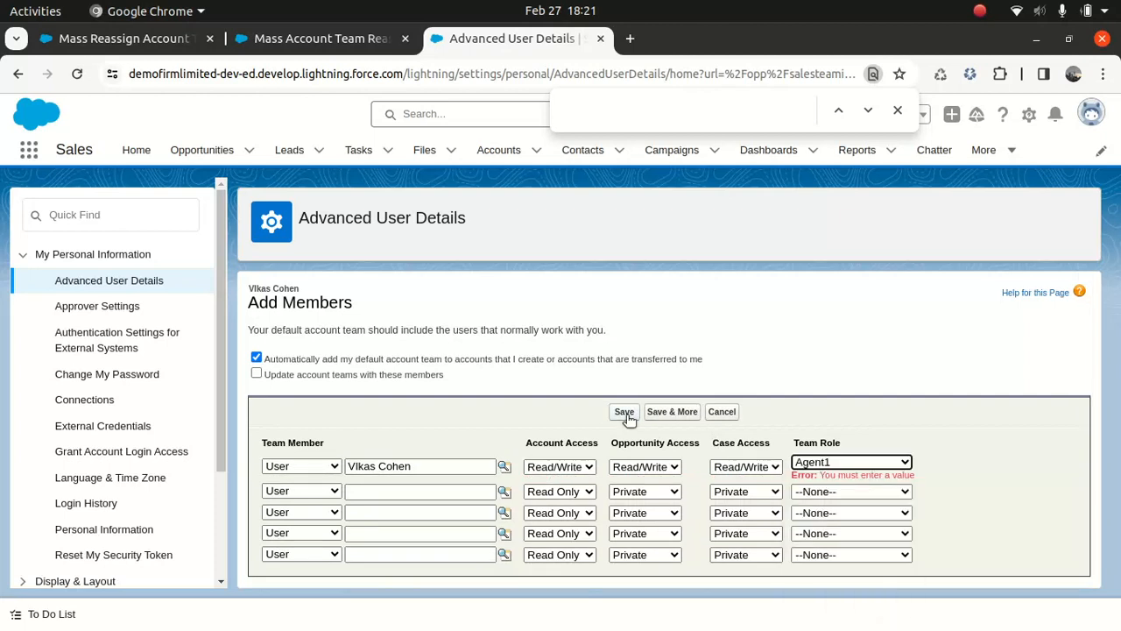
click(627, 416)
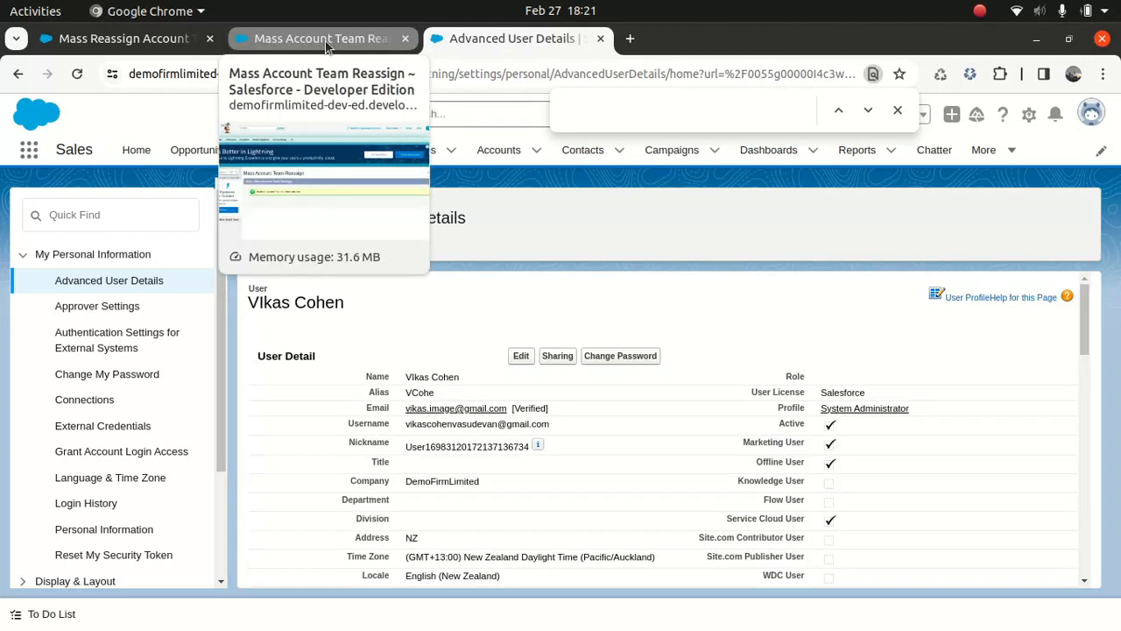
Step: Return to the Mass Reassign Account Teams page, switch to the Sales app and open its Accounts list
click(325, 39)
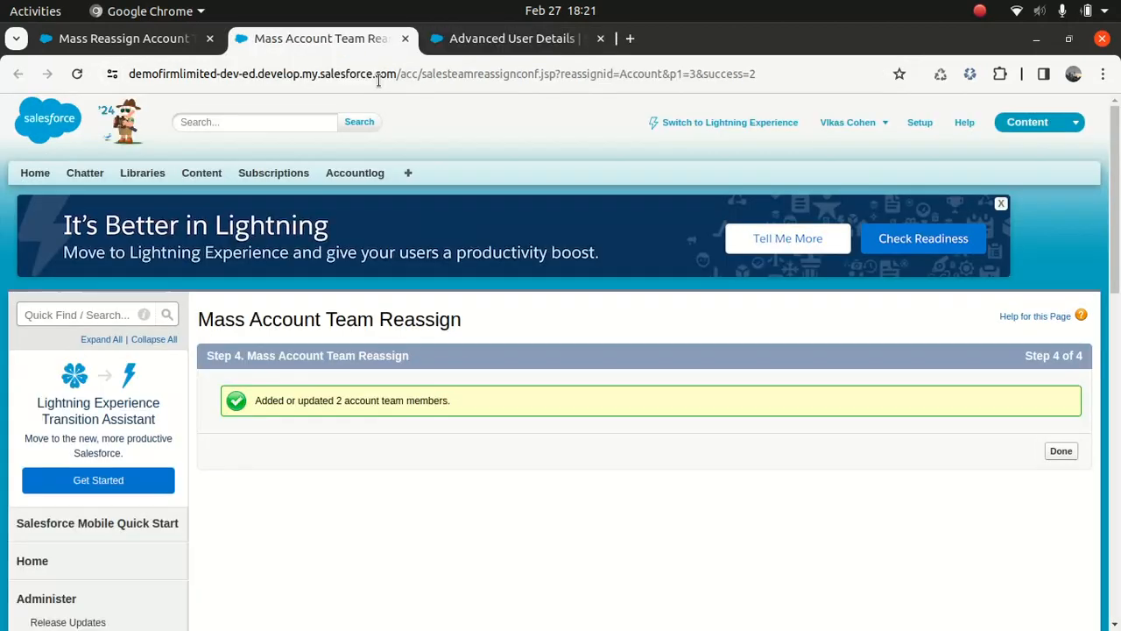
click(160, 40)
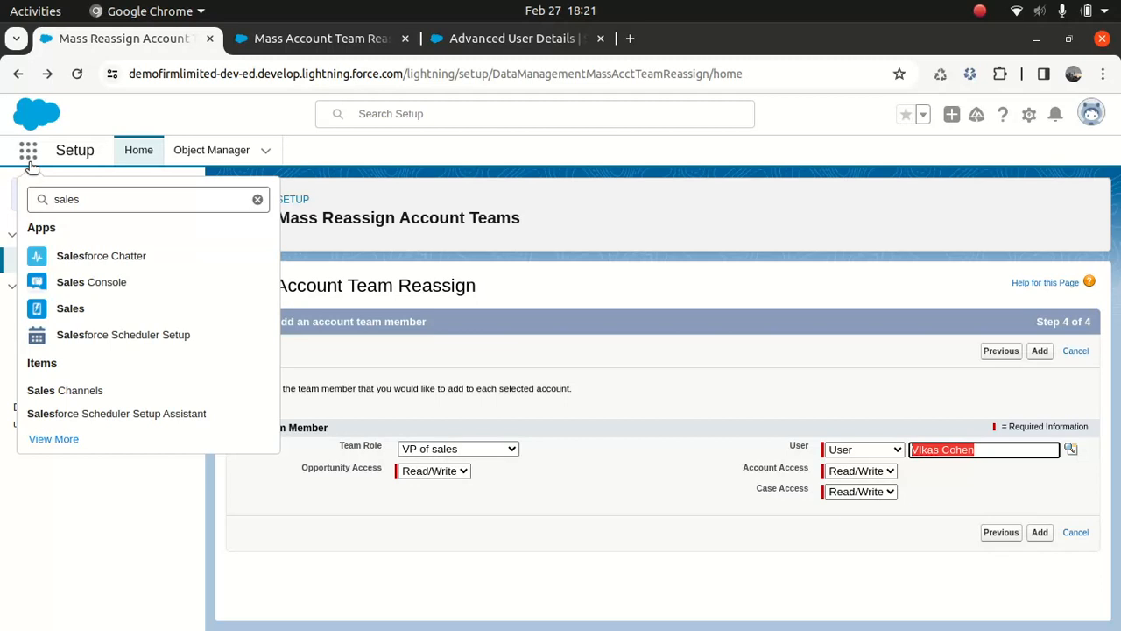
click(77, 310)
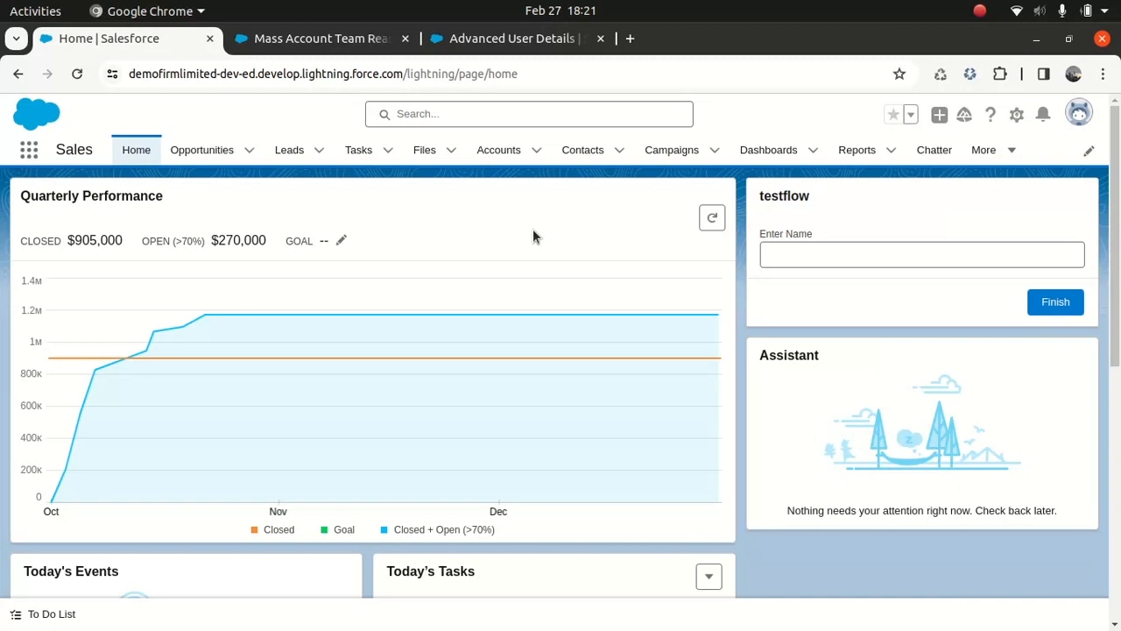
click(498, 150)
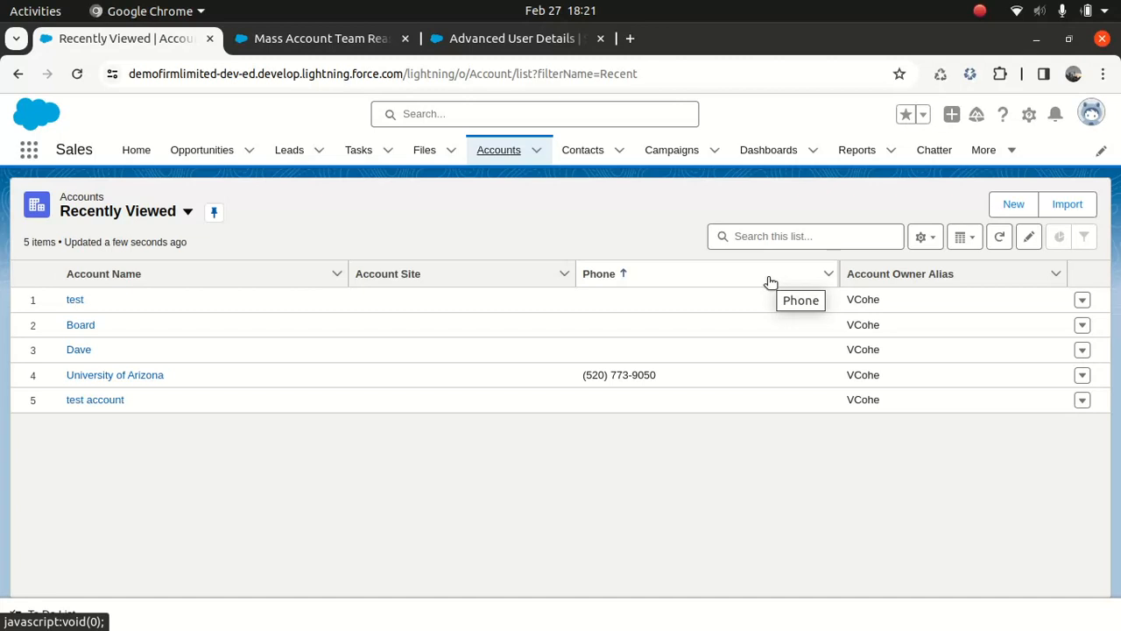
Step: Create an account named Accountteamtesting and check its Account Team related list
click(1008, 207)
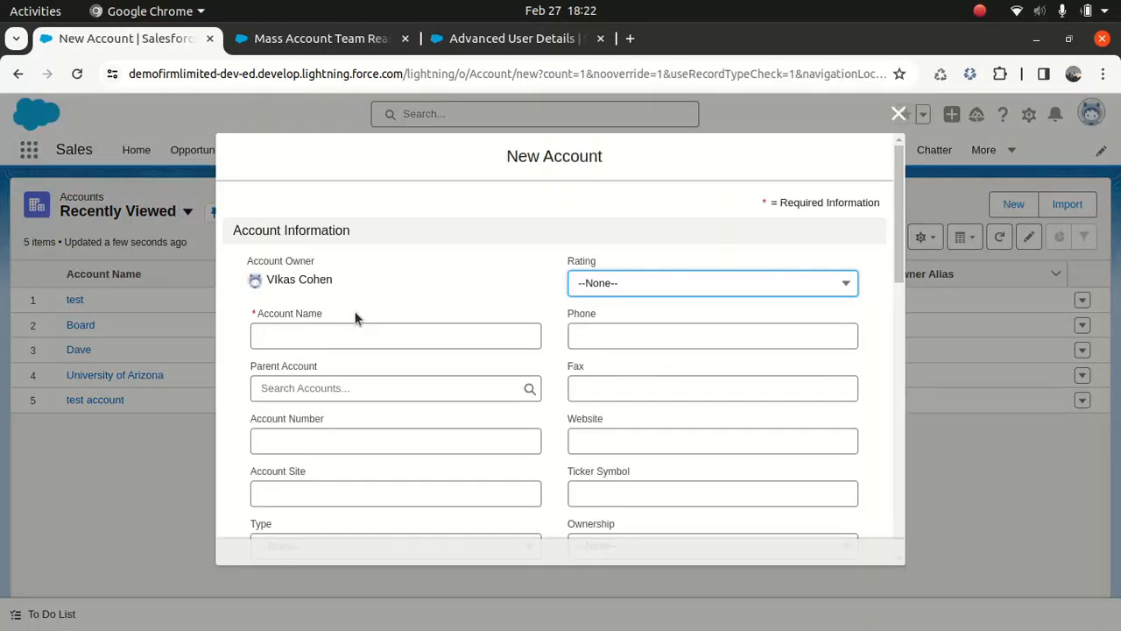
click(338, 335)
text(Accountte)
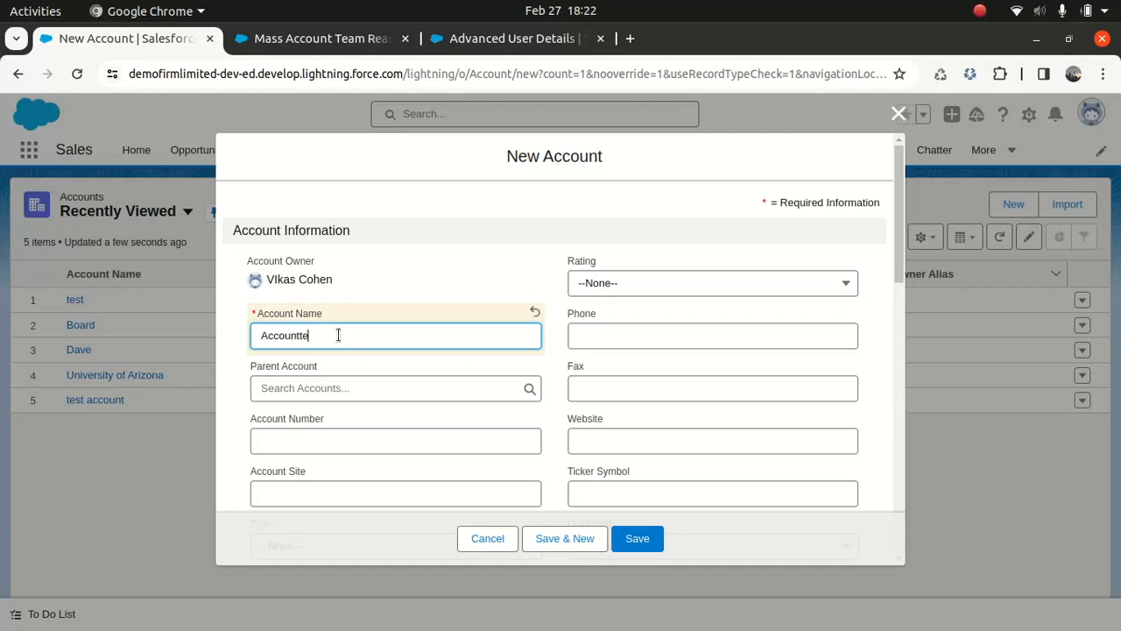
text(amtesting)
click(637, 539)
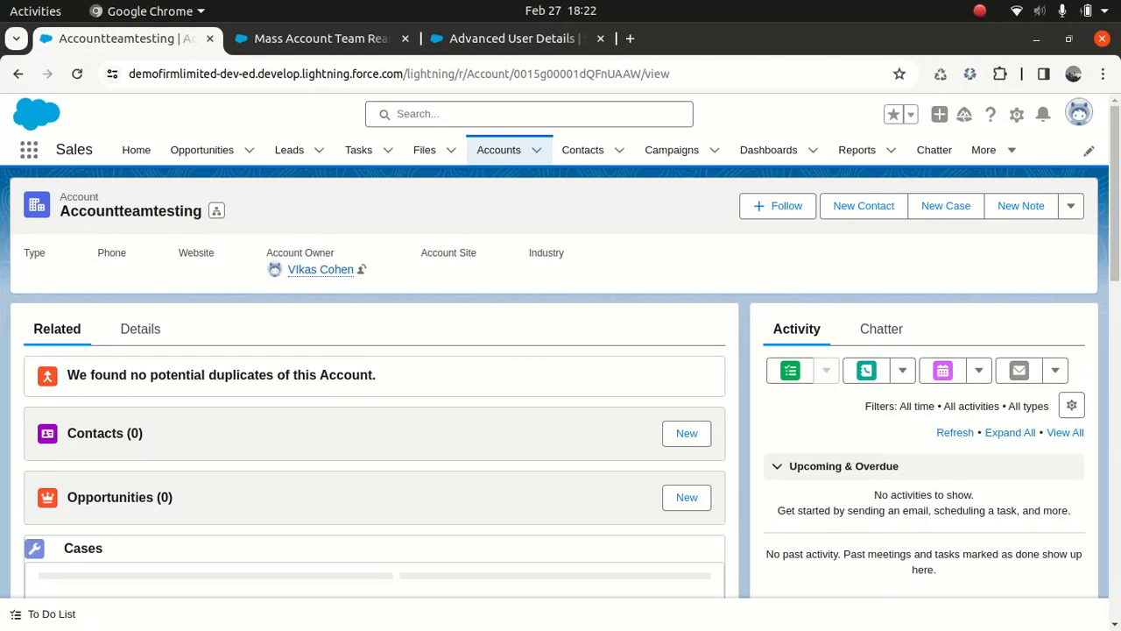
scroll(191, 525, down, 10)
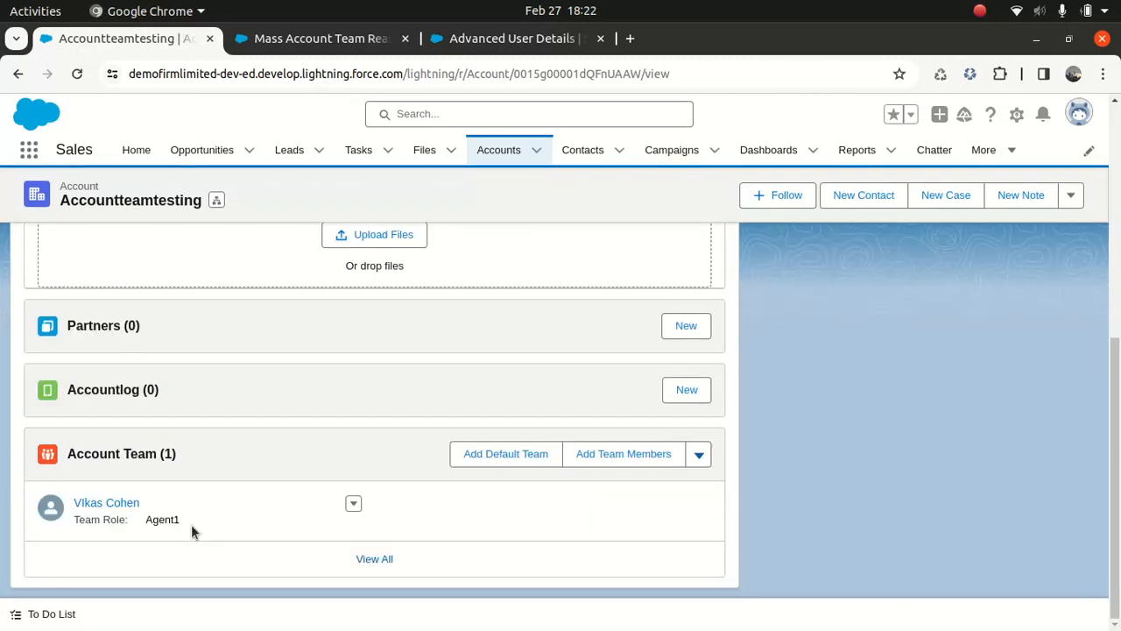